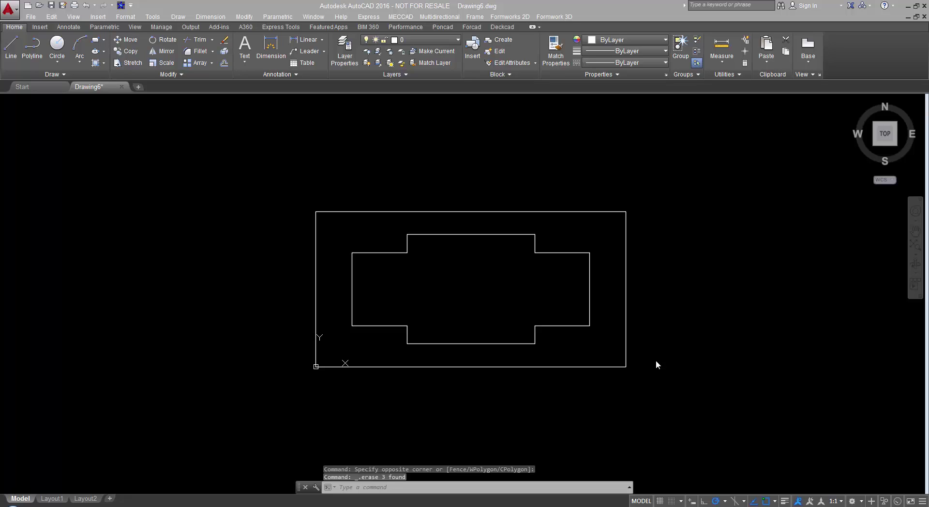
Step: Offset the outer rectangle and the cross-shaped outline 300 units inward with OFFSET
text(o)
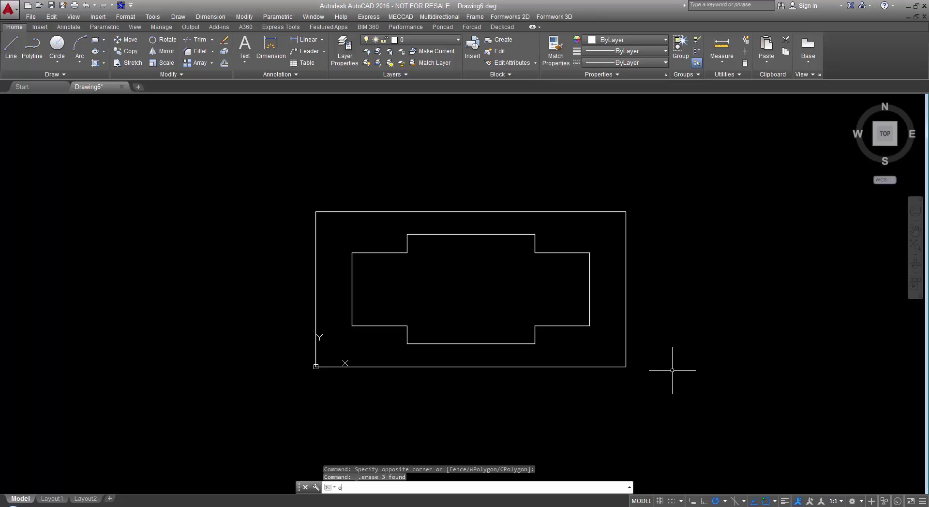
key(Return)
text(300)
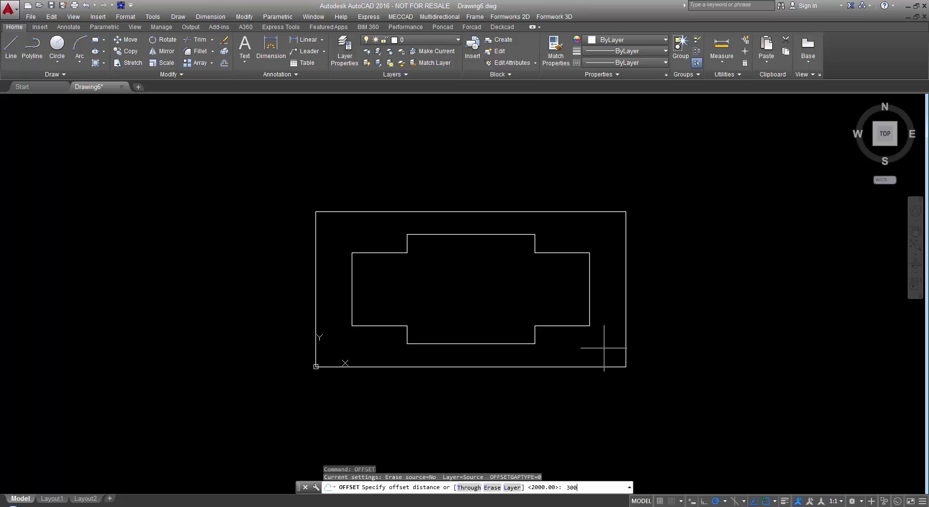
key(Return)
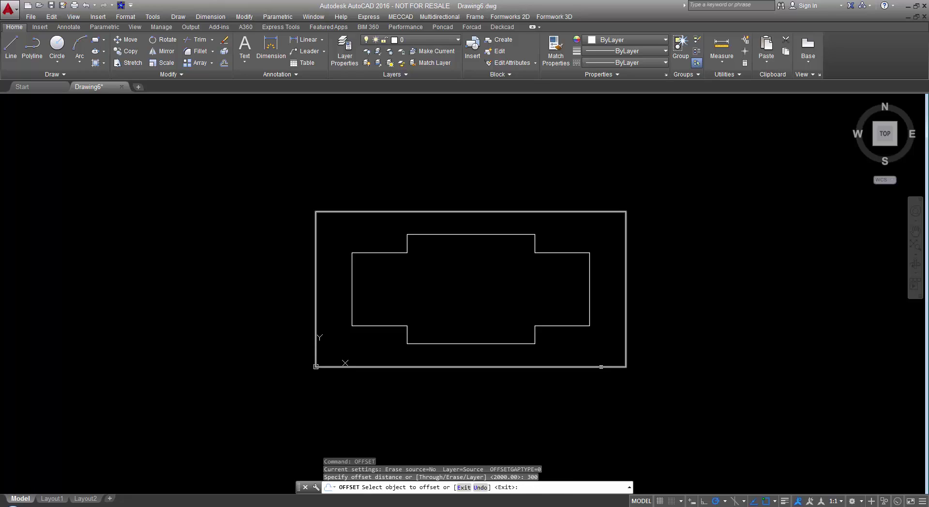
click(602, 367)
click(600, 358)
click(580, 326)
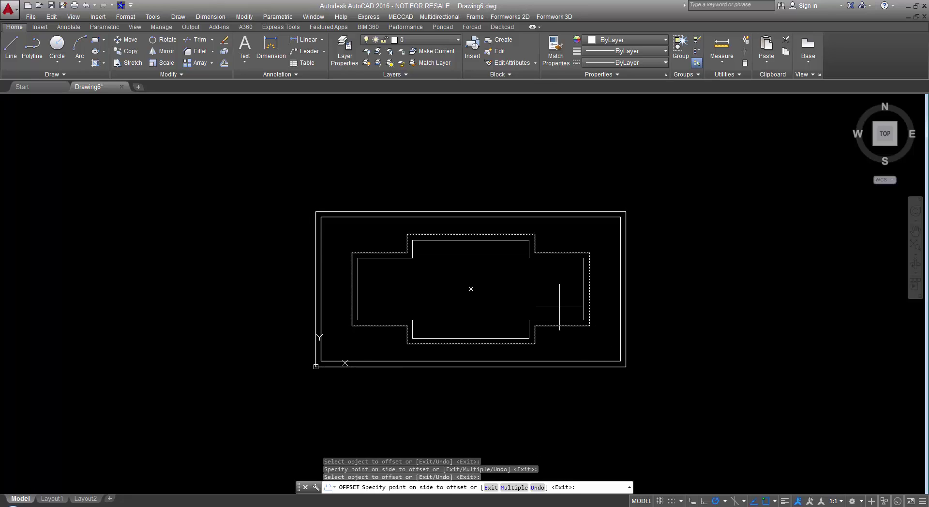
click(556, 304)
key(Escape)
click(471, 26)
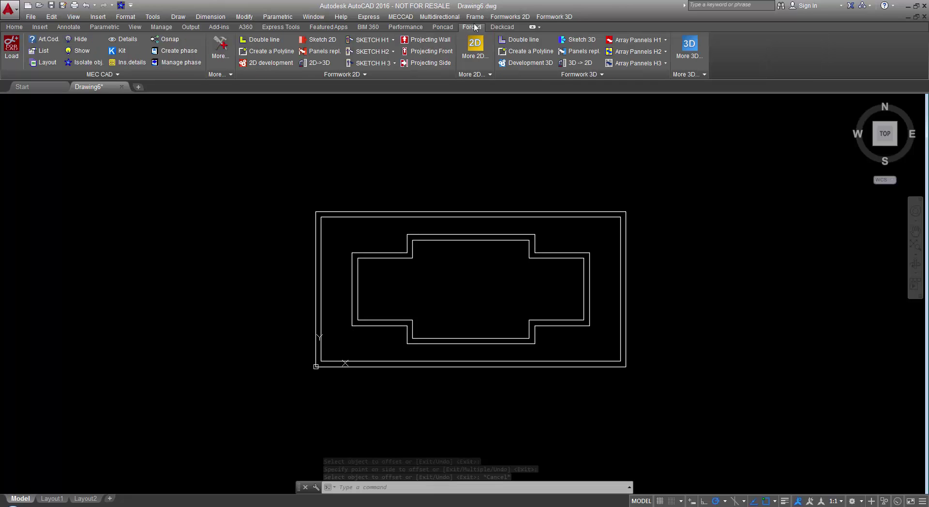
Step: Create PHASE - A by picking inside the outer wall band, with 1300 wall height
click(186, 51)
click(435, 227)
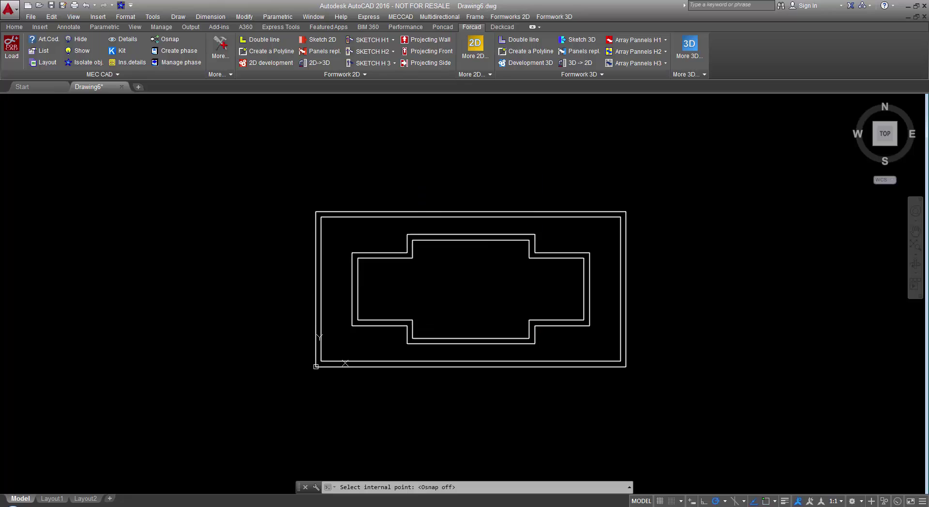
click(427, 220)
click(464, 275)
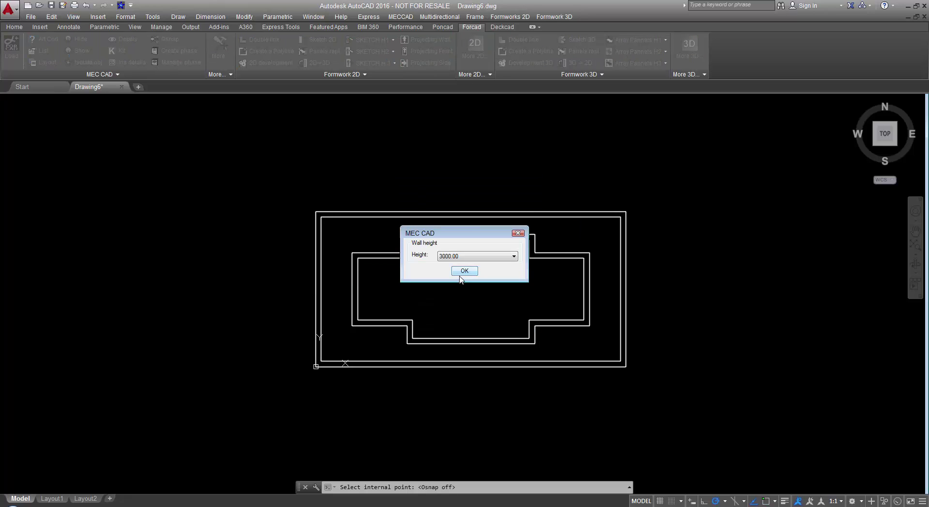
click(464, 256)
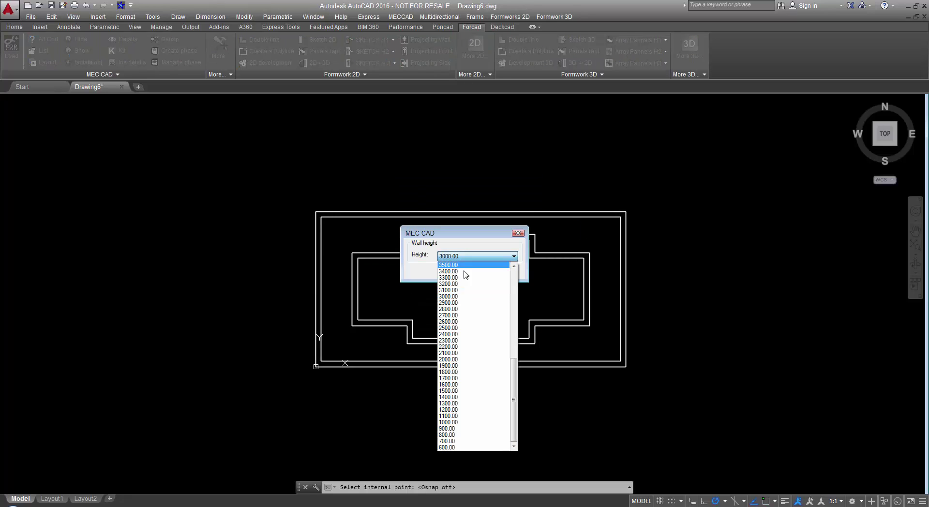
click(463, 403)
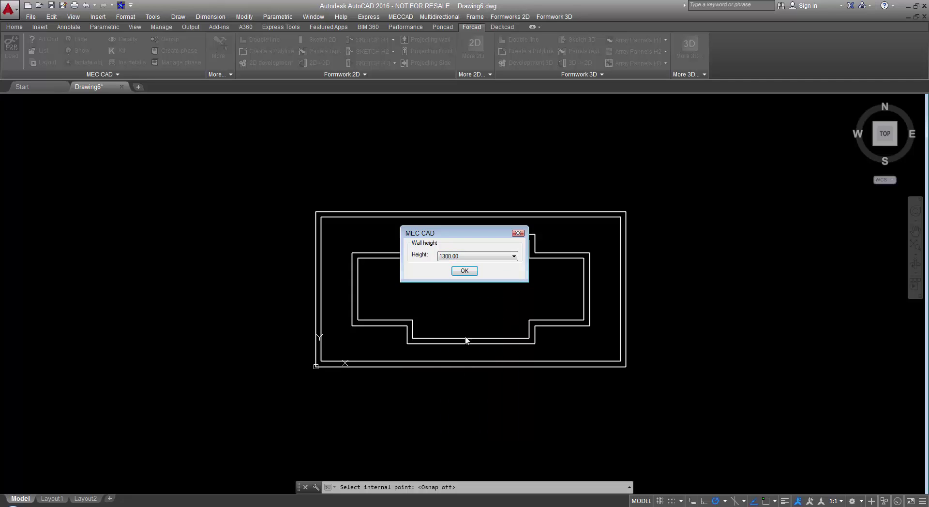
click(464, 271)
click(469, 277)
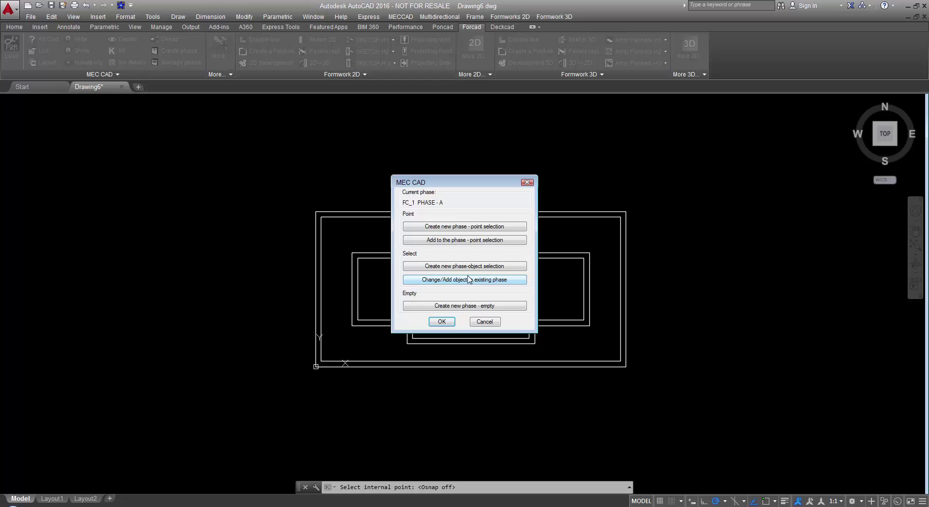
Step: Create PHASE - B by picking inside the cross-shaped band, with 4000 wall height
click(473, 230)
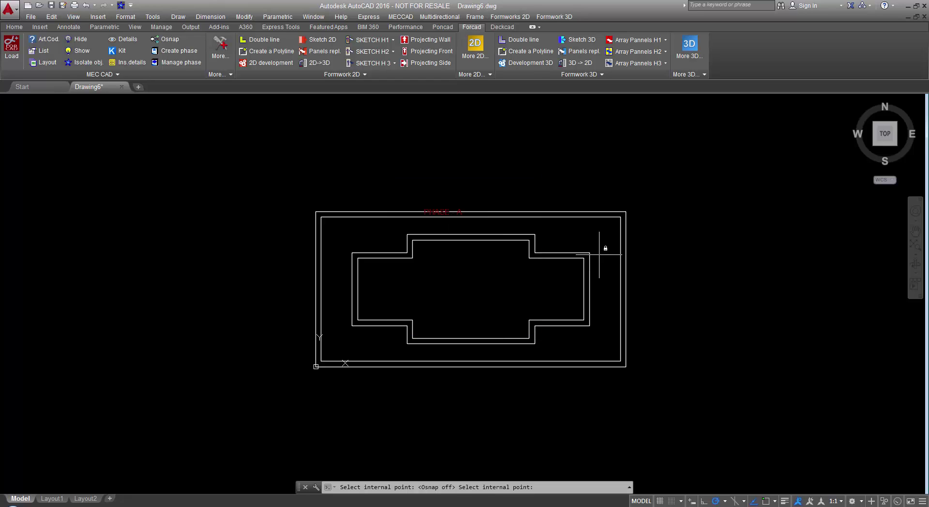
click(587, 257)
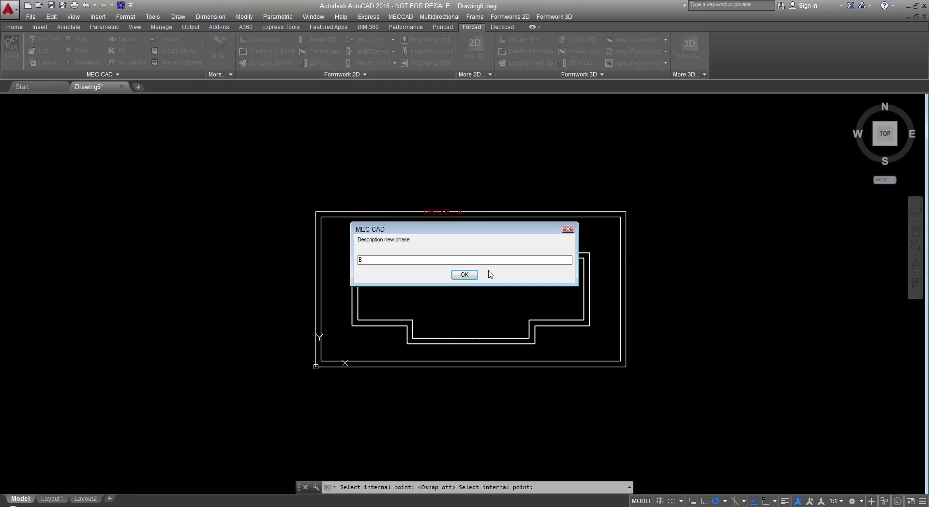
click(465, 274)
click(467, 256)
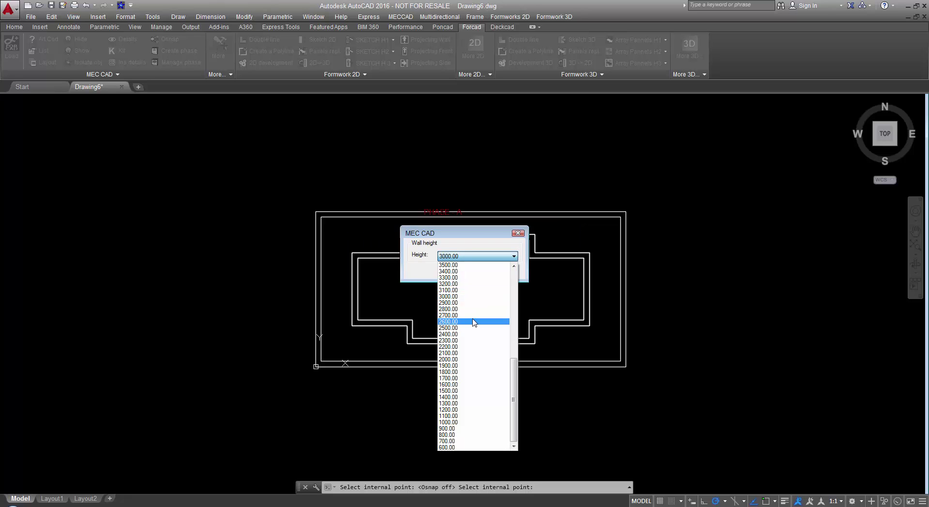
scroll(474, 323, up, 2)
click(472, 266)
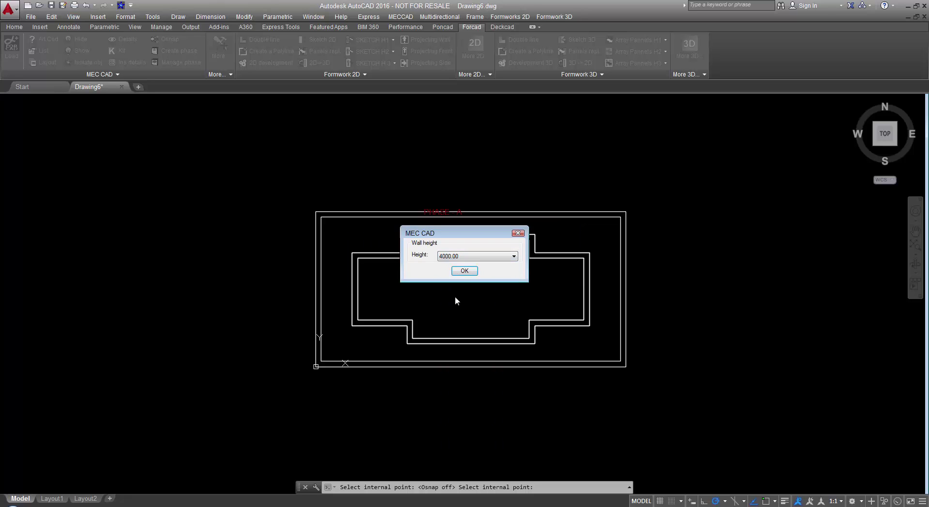
click(464, 272)
click(475, 277)
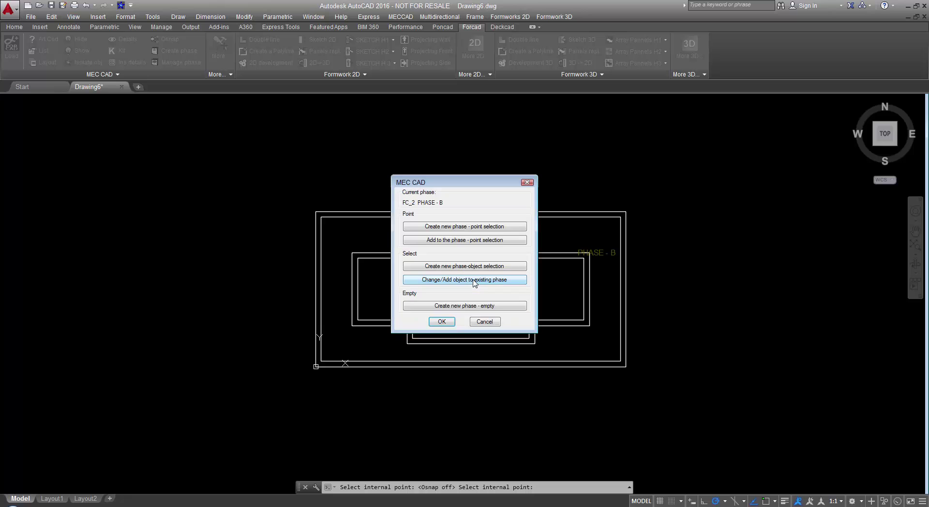
click(442, 321)
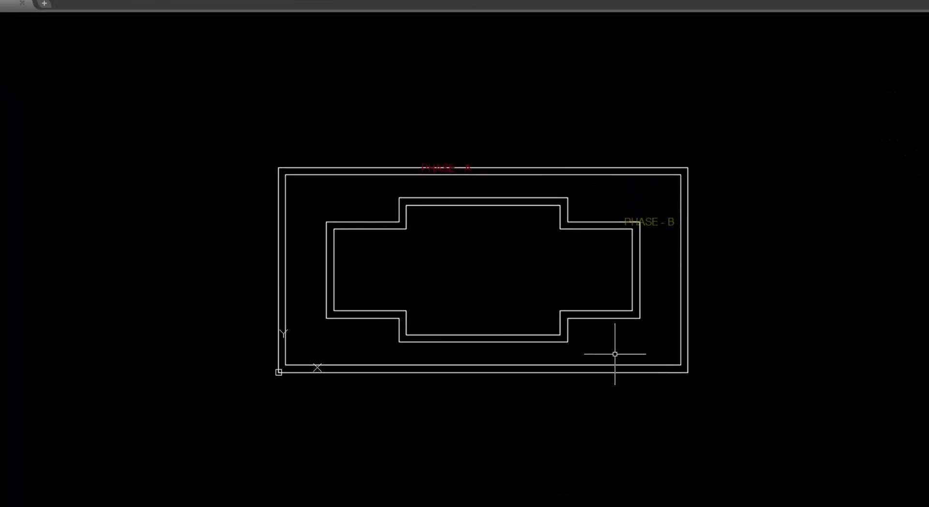
Step: Inspect the walls in 3D, return to top view, and make PHASE - A active
mouse_move(688, 379)
shift+middle_down()
mouse_move(664, 221)
mouse_move(683, 197)
mouse_move(738, 188)
mouse_move(691, 190)
mouse_move(650, 233)
shift+middle_up()
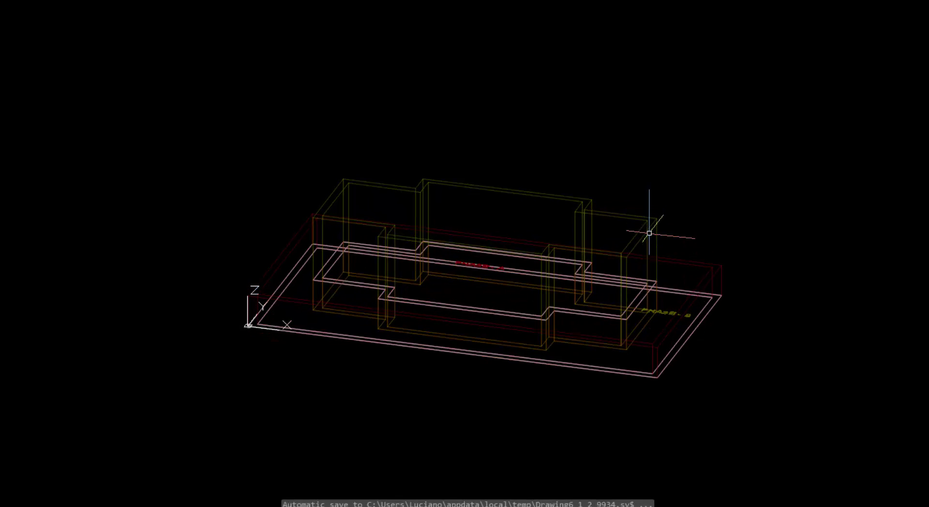
key(ctrl+0)
key(ctrl+z)
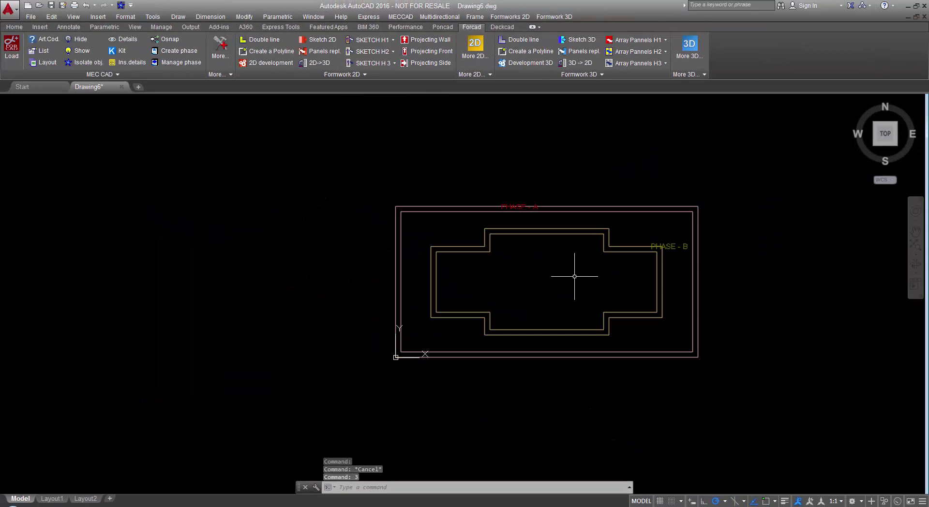
click(531, 65)
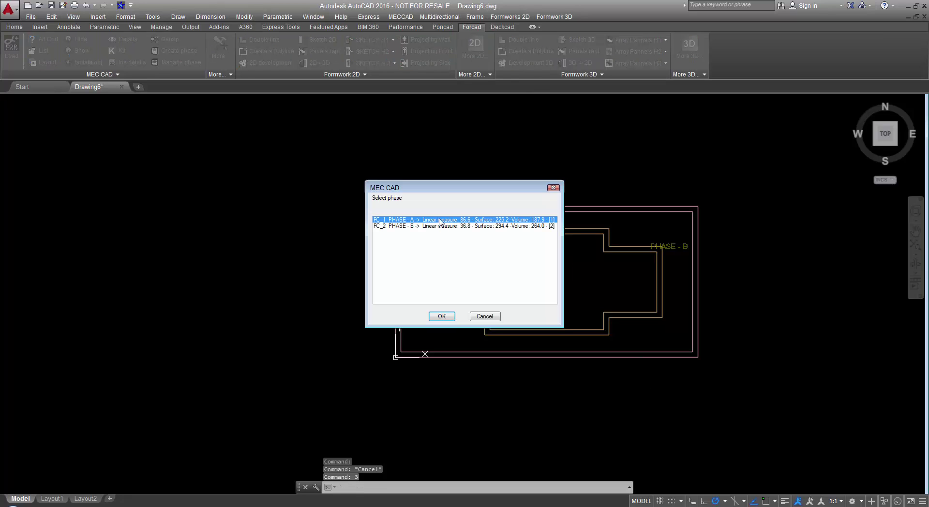
click(442, 315)
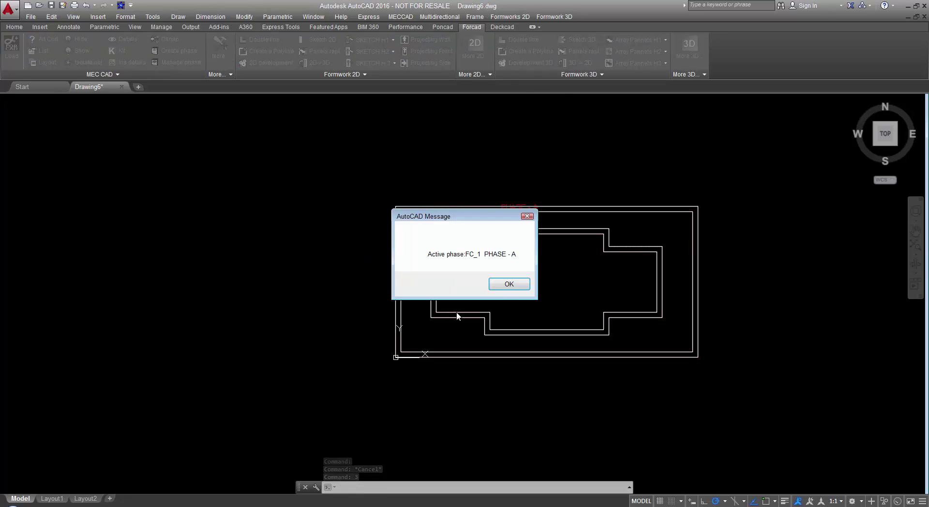
click(510, 285)
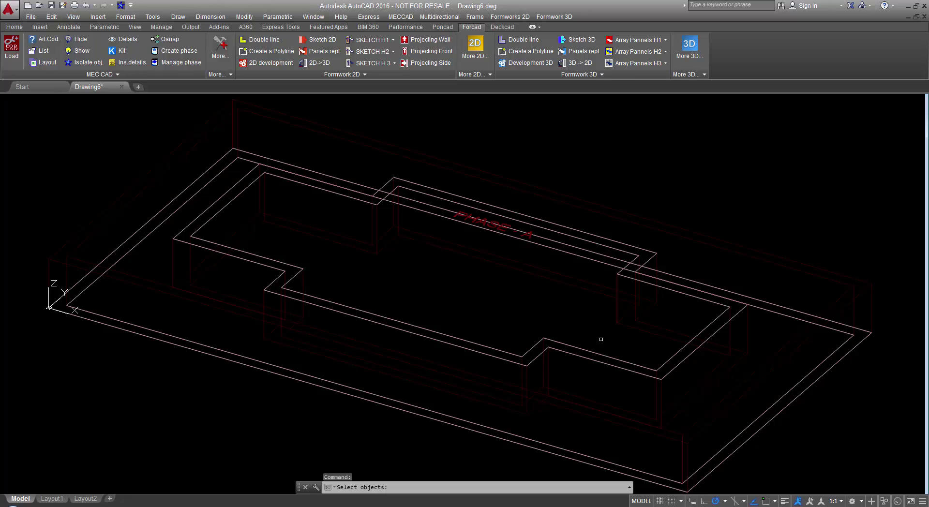
Step: Crossing-select the two outer wall lines to receive formwork
click(876, 306)
click(828, 268)
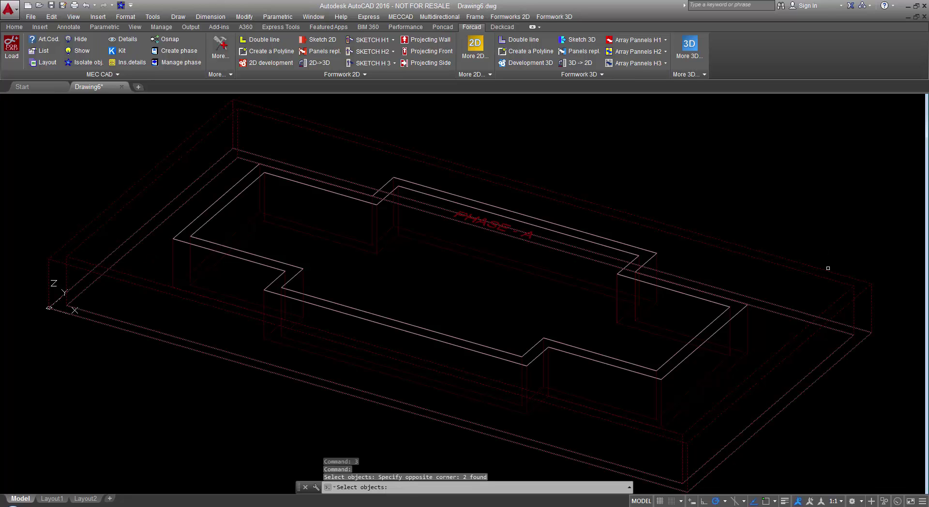
key(Return)
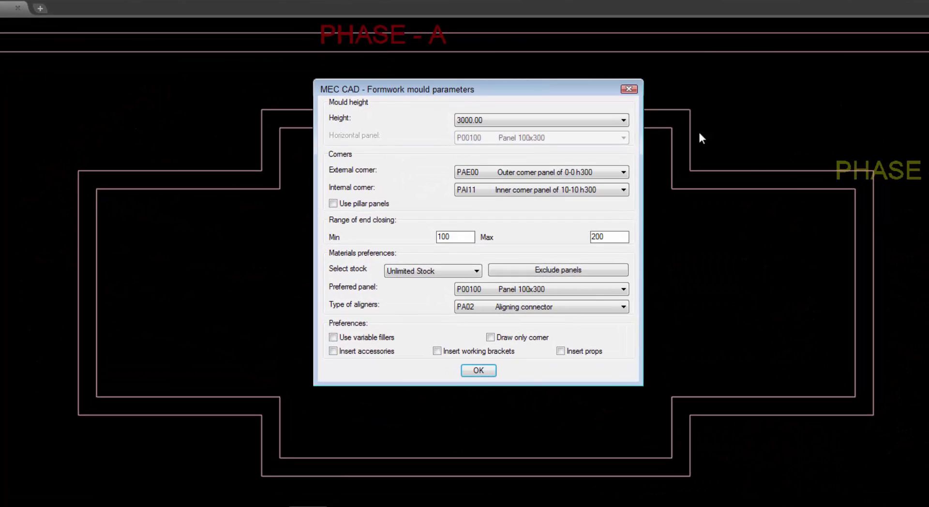
Step: Set the mould height to 1500.00 and generate the outer wall's formwork panels
click(570, 120)
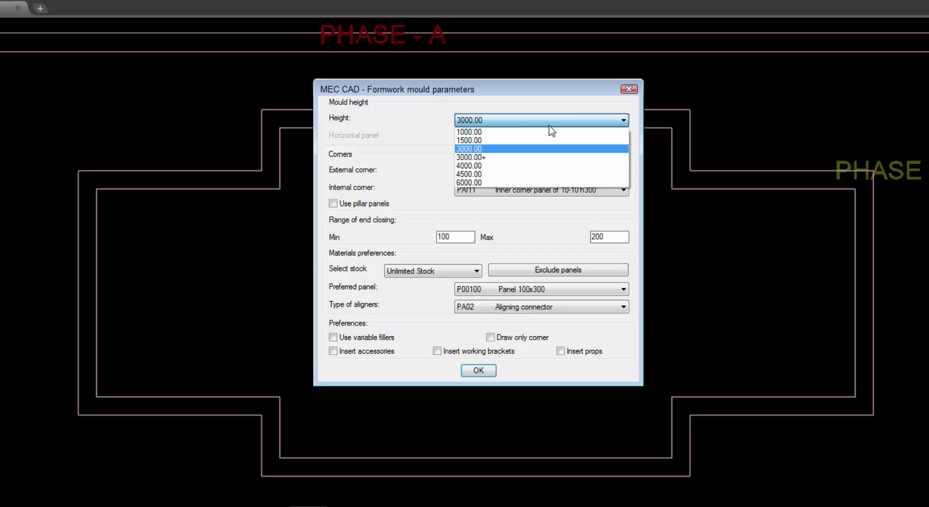
click(490, 143)
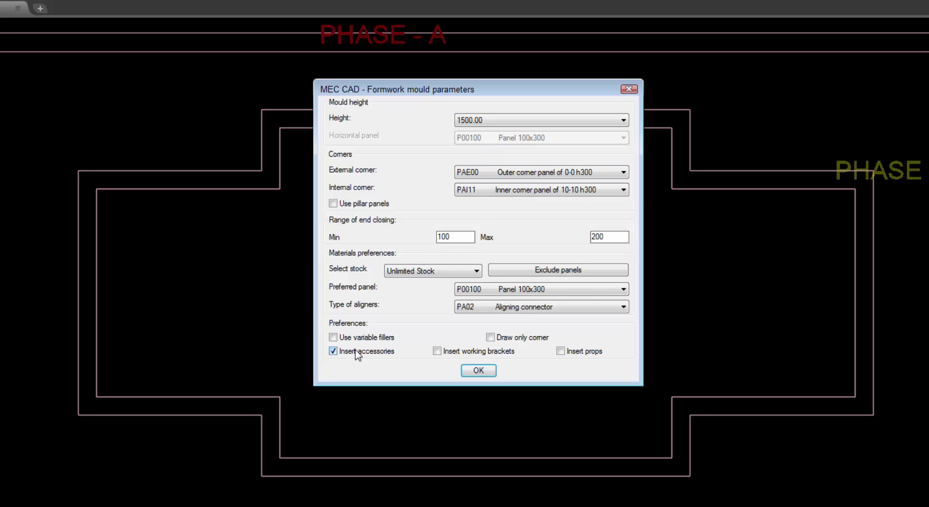
click(479, 371)
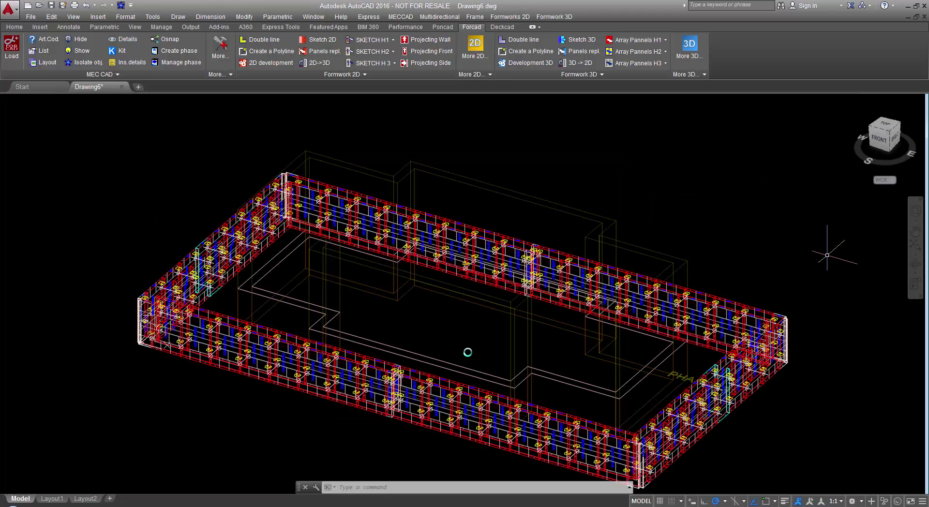
Step: Crossing-select and erase the flat 2D panel layout
click(669, 425)
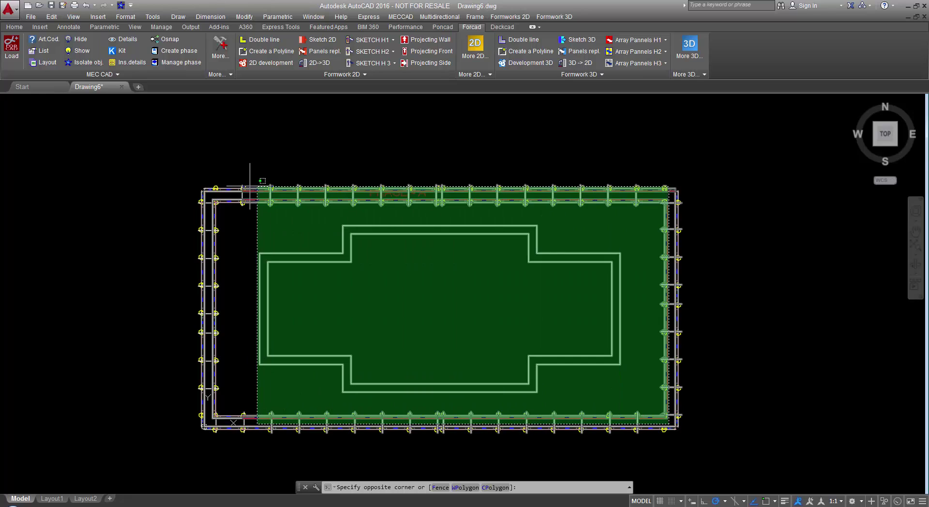
click(208, 193)
key(Delete)
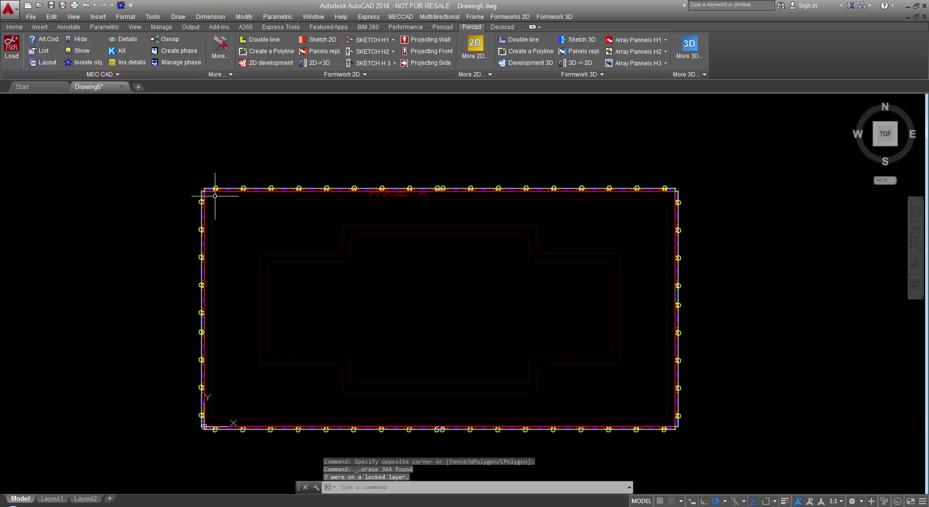
Step: Orbit into a 3D view and switch the display to wireframe
mouse_move(208, 193)
shift+middle_down()
mouse_move(748, 344)
mouse_move(723, 245)
shift+middle_up()
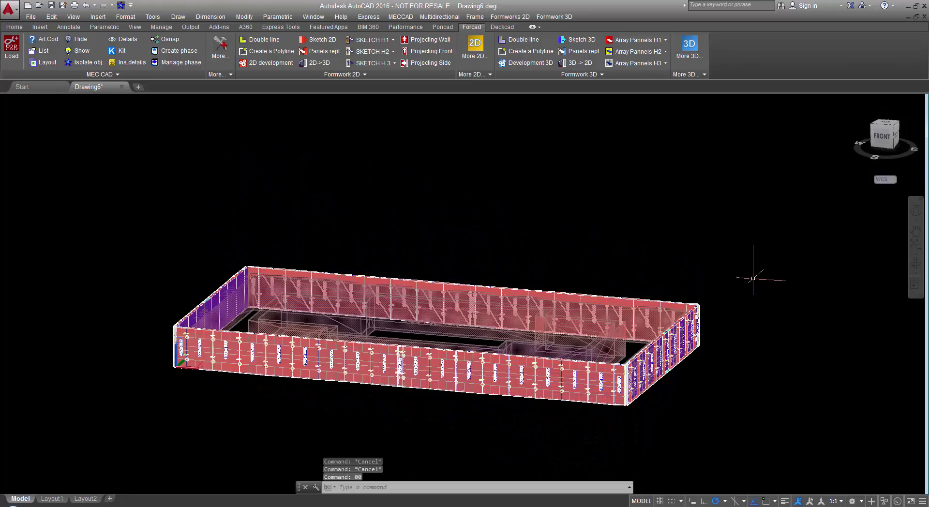
text(0)
key(Return)
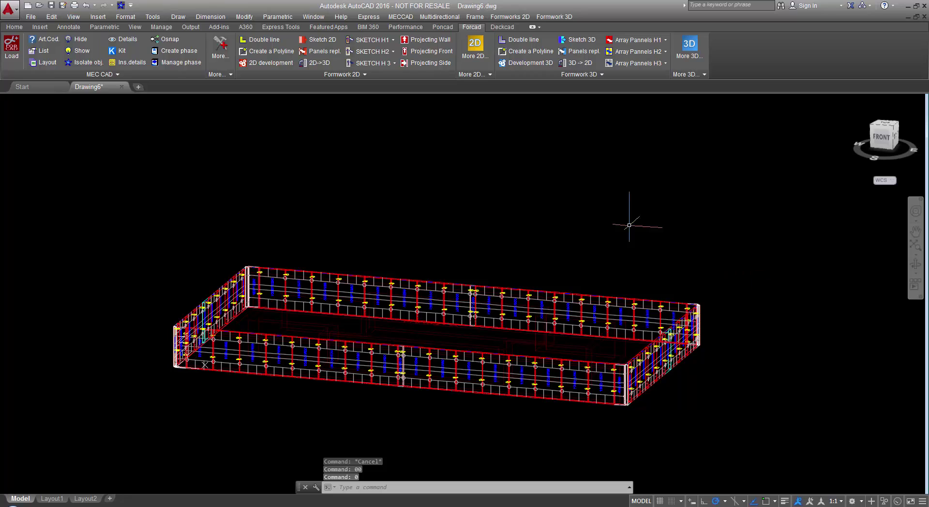
Step: Enable phase 2, FC_2 PHASE - B, in the phase manager
click(193, 63)
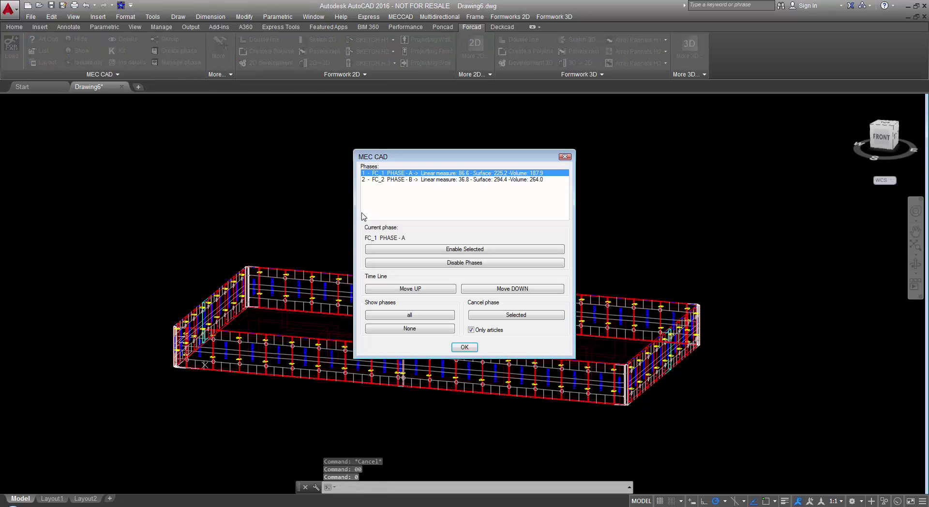
click(380, 180)
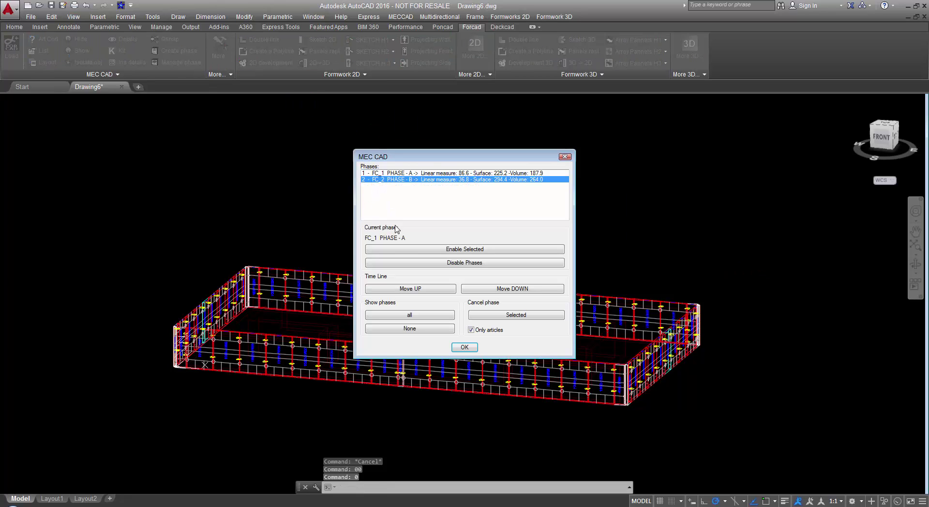
click(405, 250)
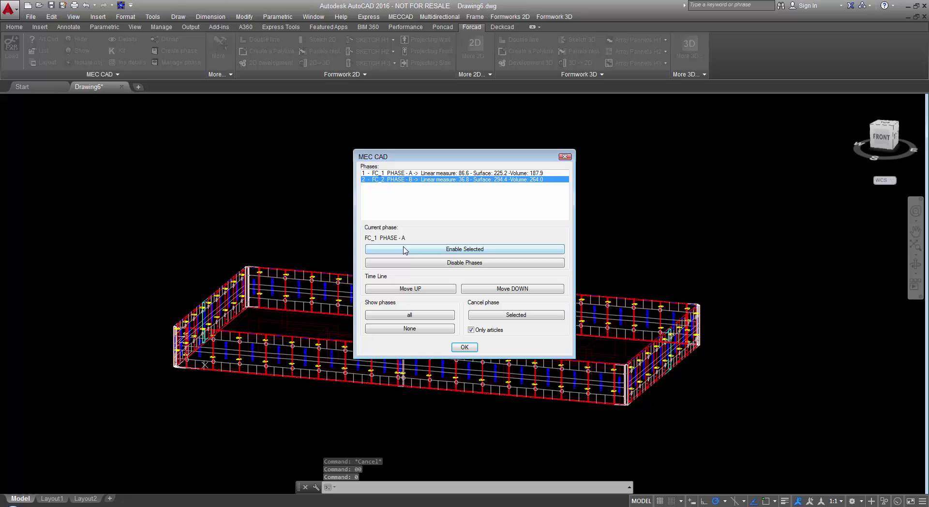
click(460, 348)
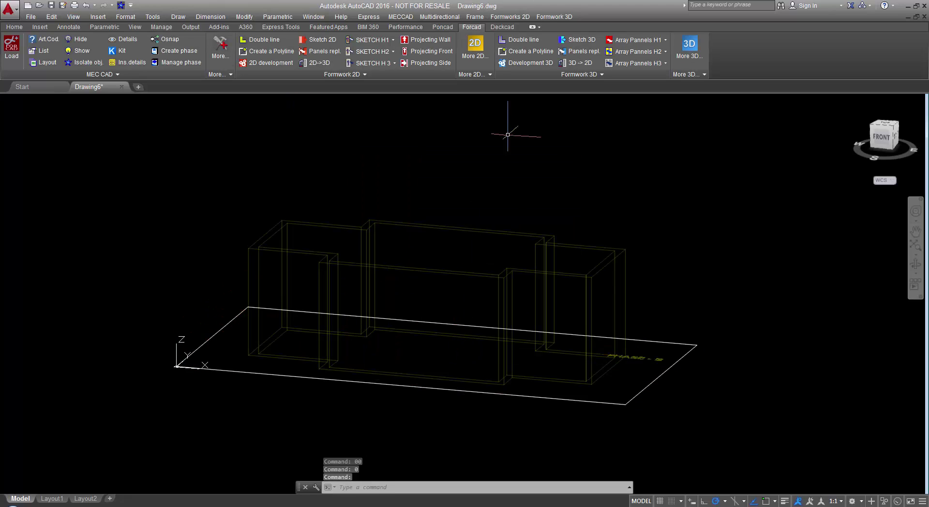
Step: Choose FC_2 PHASE - B for 3D formwork development
click(517, 66)
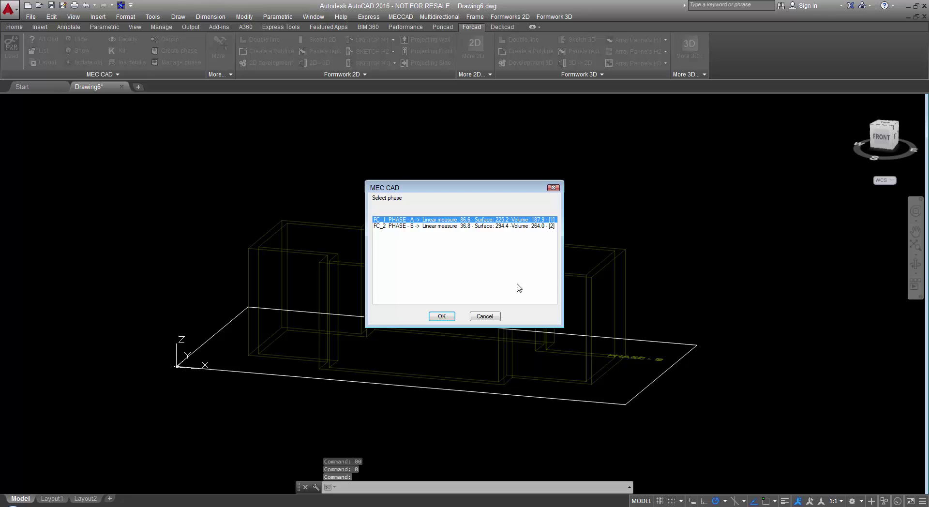
click(482, 227)
click(442, 316)
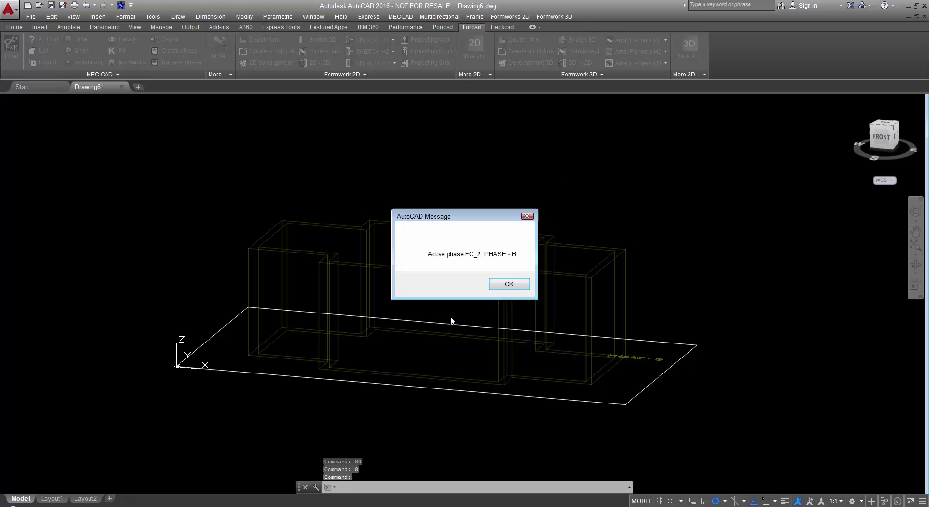
click(498, 288)
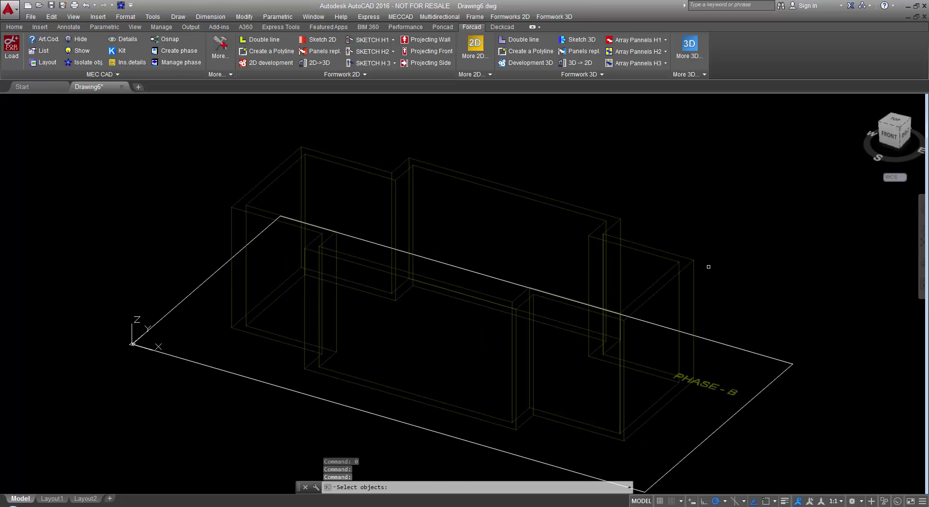
Step: Select the two phase B walls and build 4000.00-high formwork panels with accessories
click(728, 276)
click(671, 244)
key(Return)
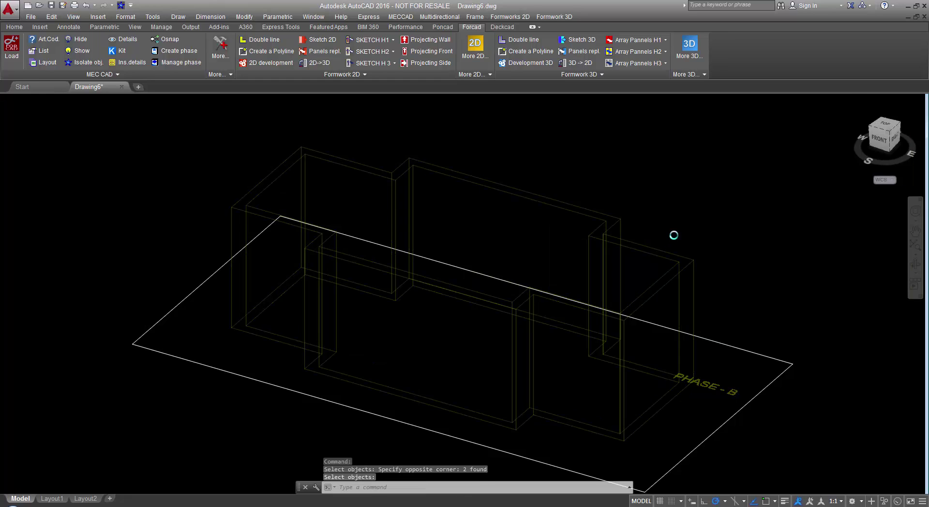
click(543, 172)
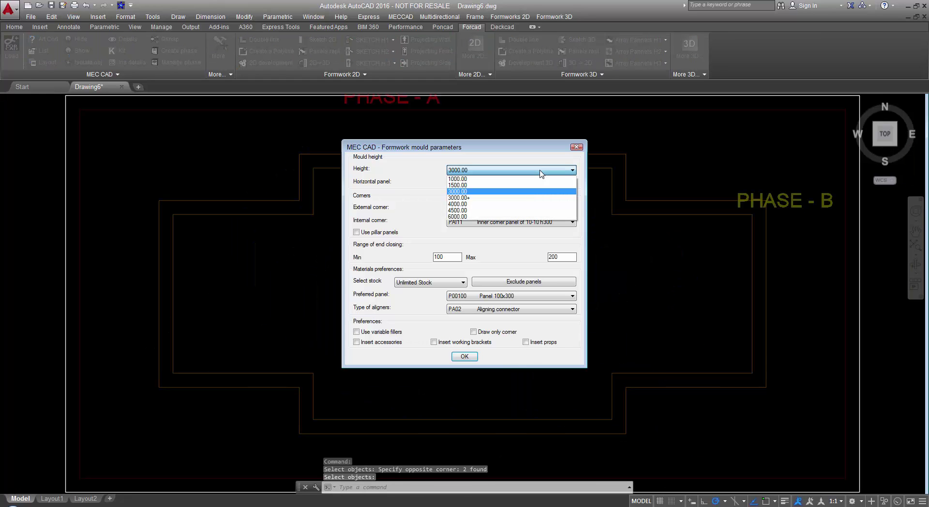
click(506, 209)
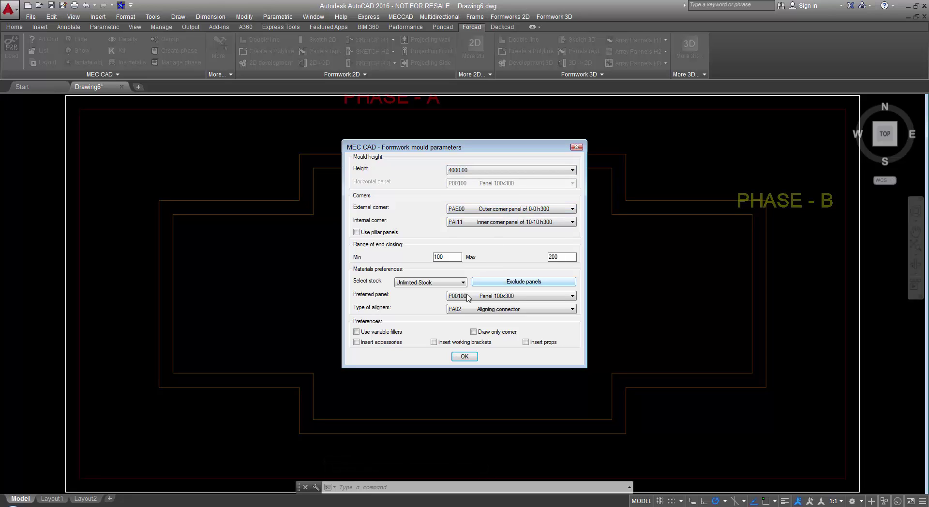
click(464, 356)
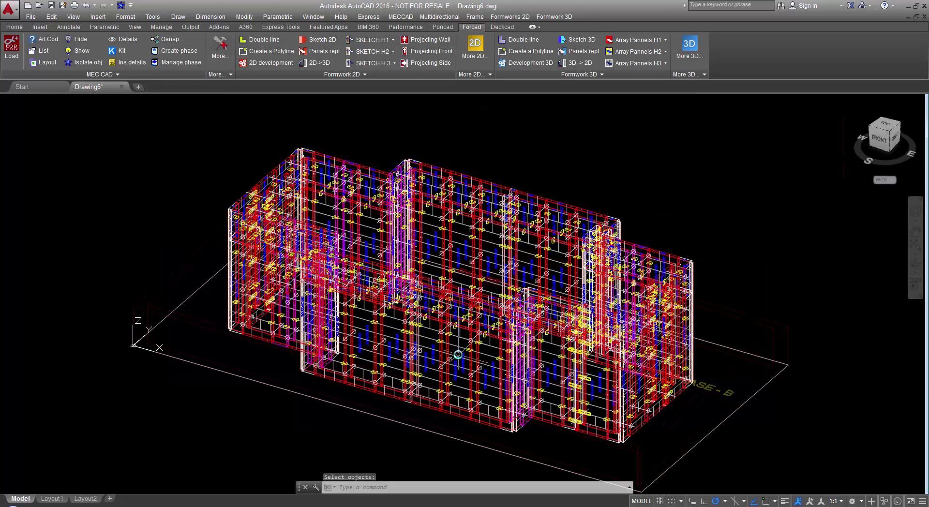
Step: In front view, window-select the phase B formwork and MOVE it up 1300
key(Escape)
key(Escape)
text(22)
key(Return)
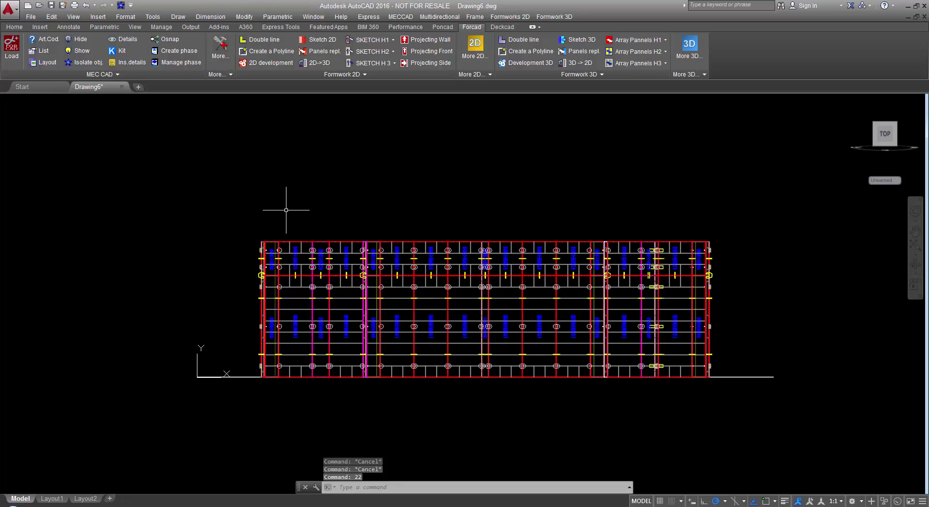
click(233, 200)
click(733, 445)
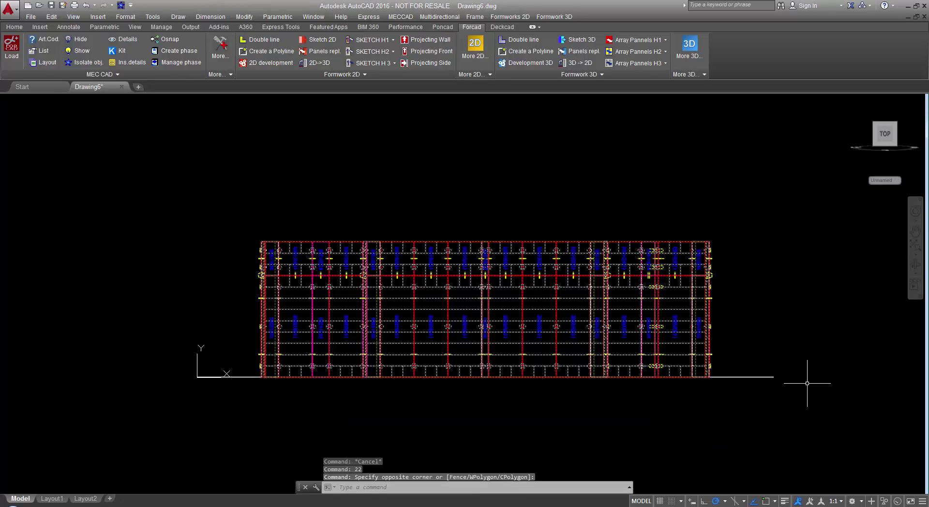
text(m)
key(Return)
click(831, 405)
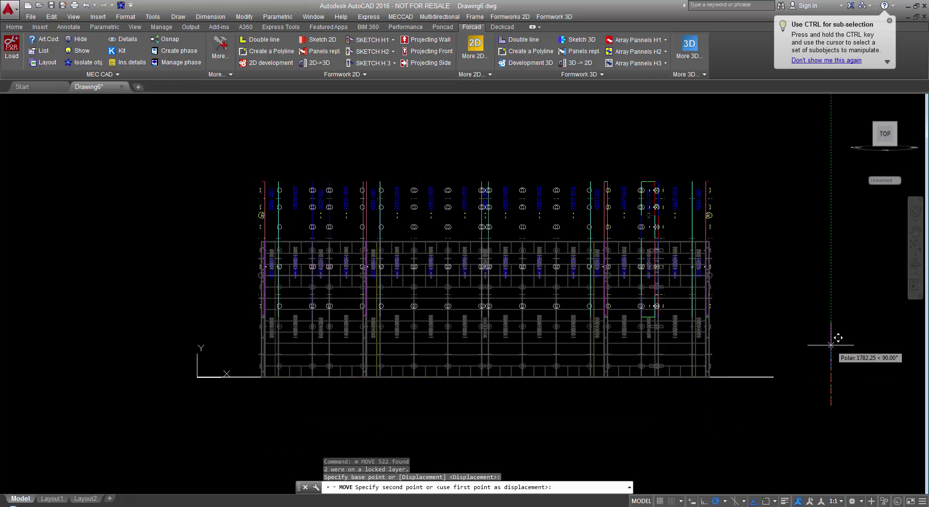
text(1300)
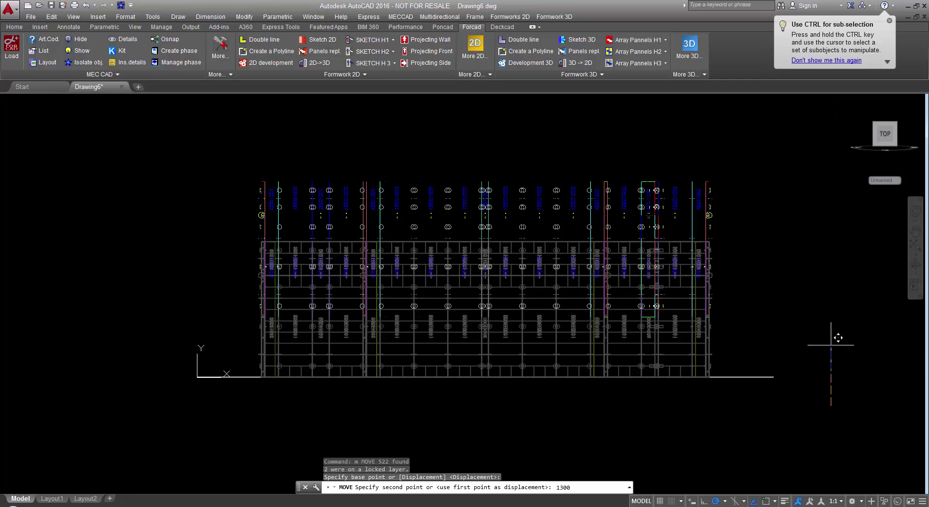
key(Return)
Step: Return to the isometric view and display all phases together
text(6)
key(Return)
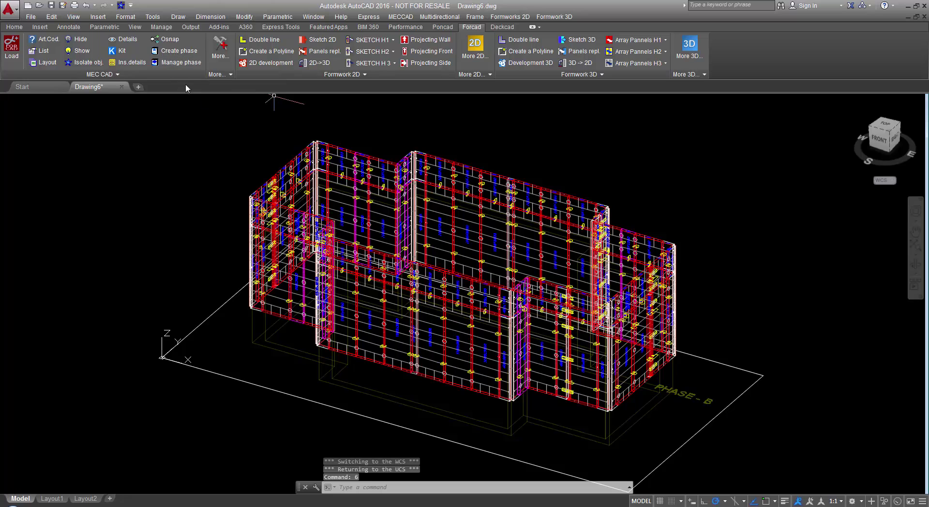
click(182, 62)
click(387, 315)
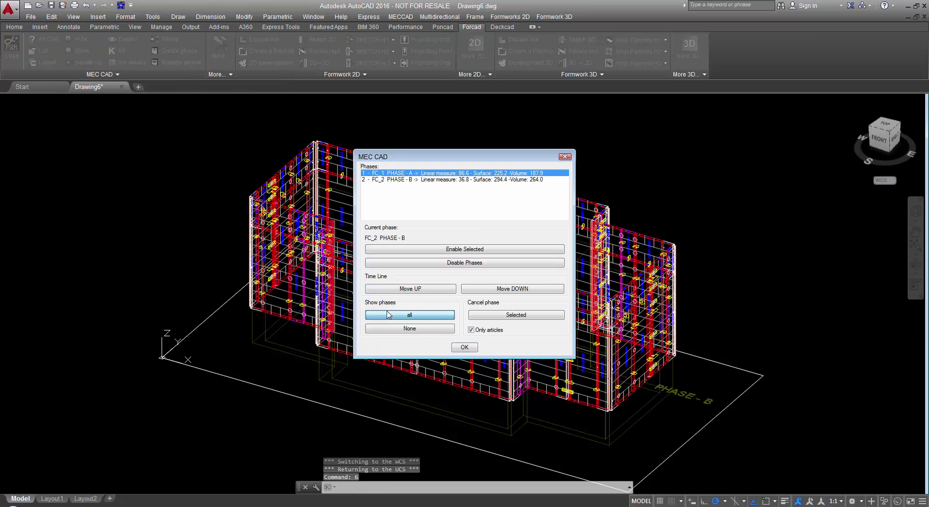
click(465, 347)
drag(463, 355, 487, 361)
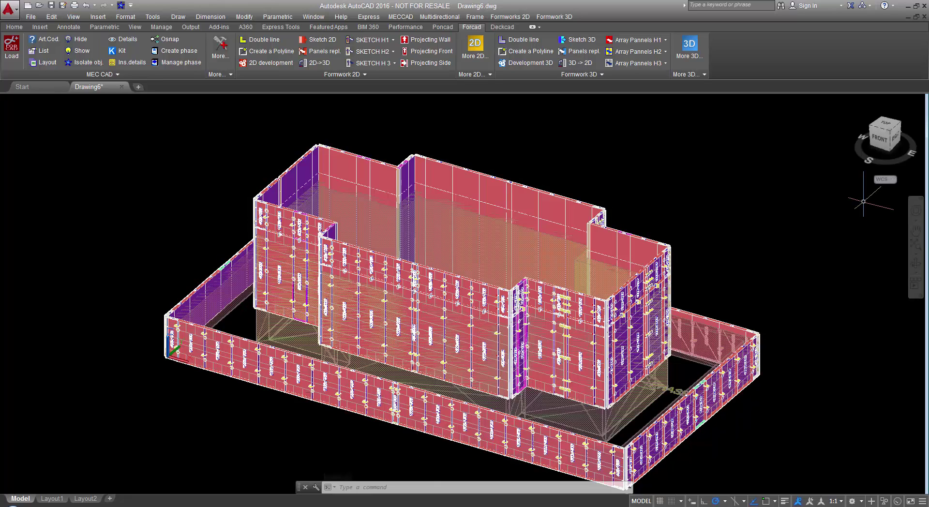
Step: Quick-select every object on layer FC_2_CLAMPS and erase the 185 clamps
key(ctrl+1)
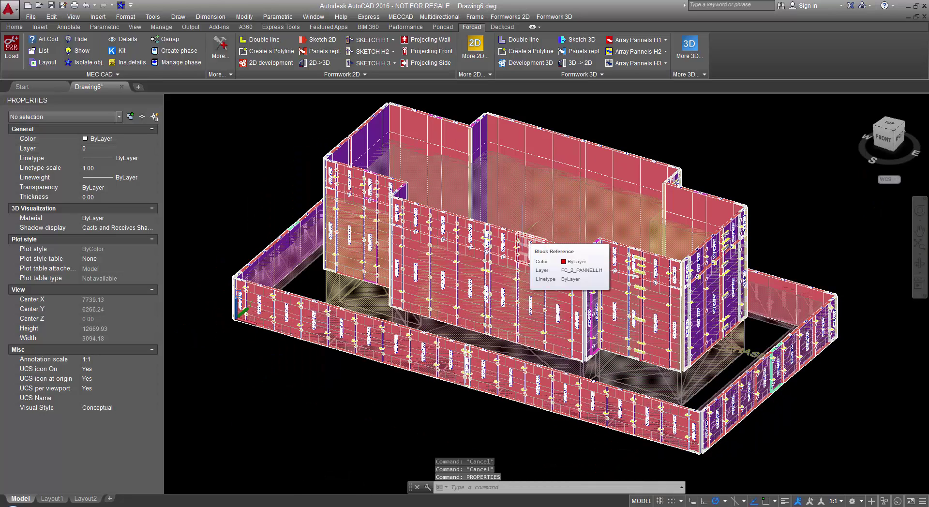
scroll(347, 189, down, 2)
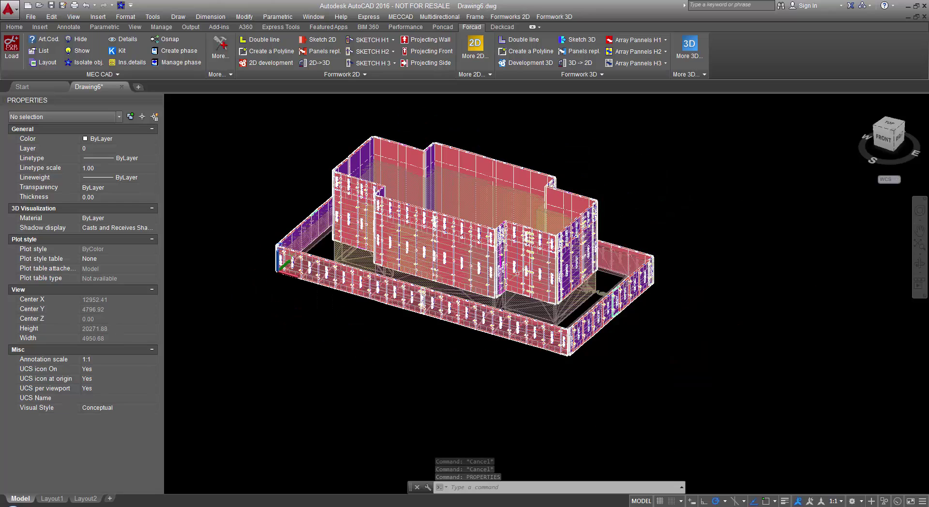
click(732, 384)
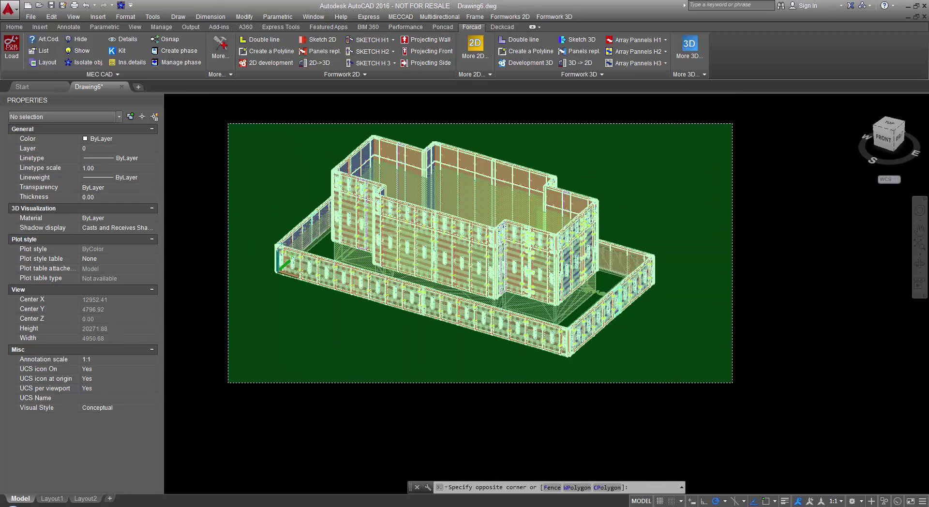
click(224, 122)
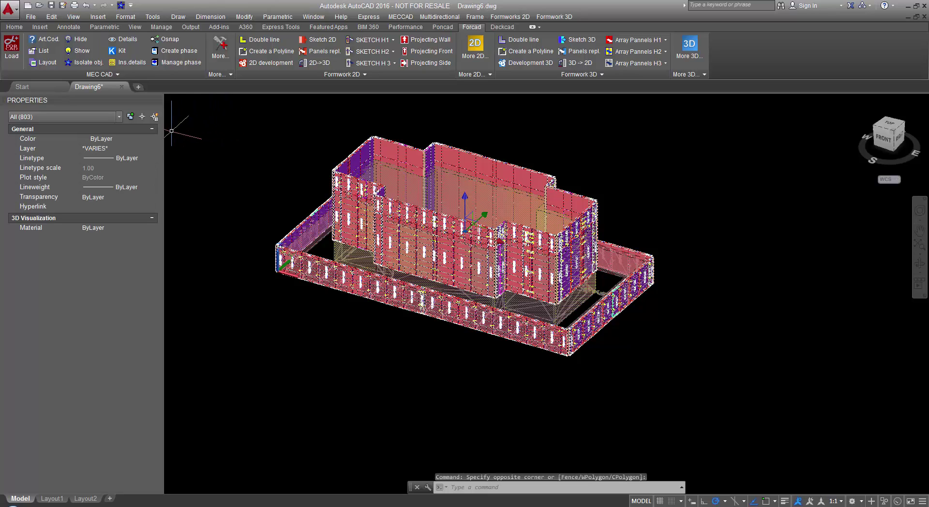
click(154, 117)
click(455, 197)
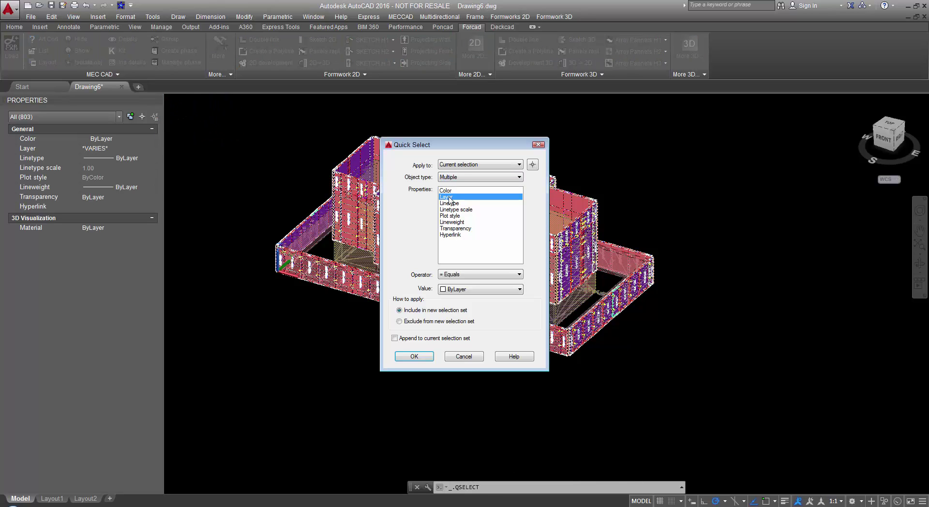
click(468, 288)
click(446, 297)
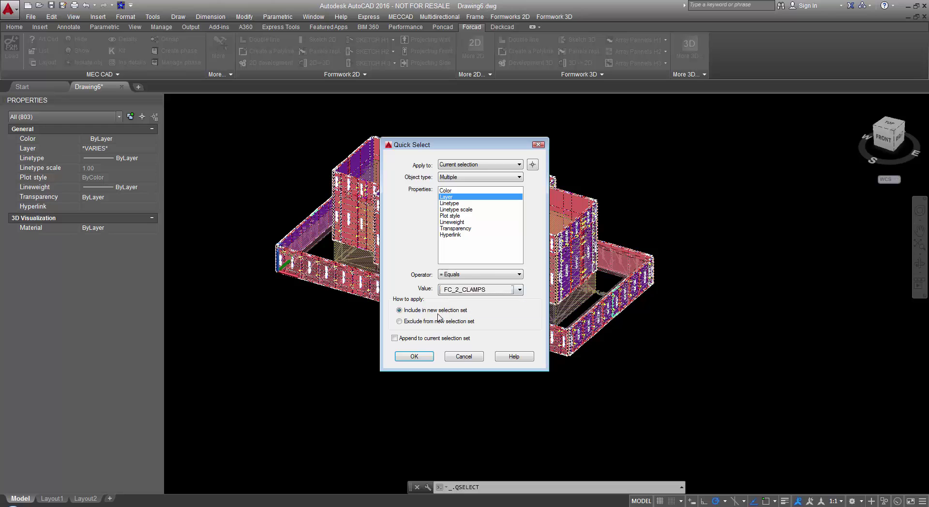
click(415, 356)
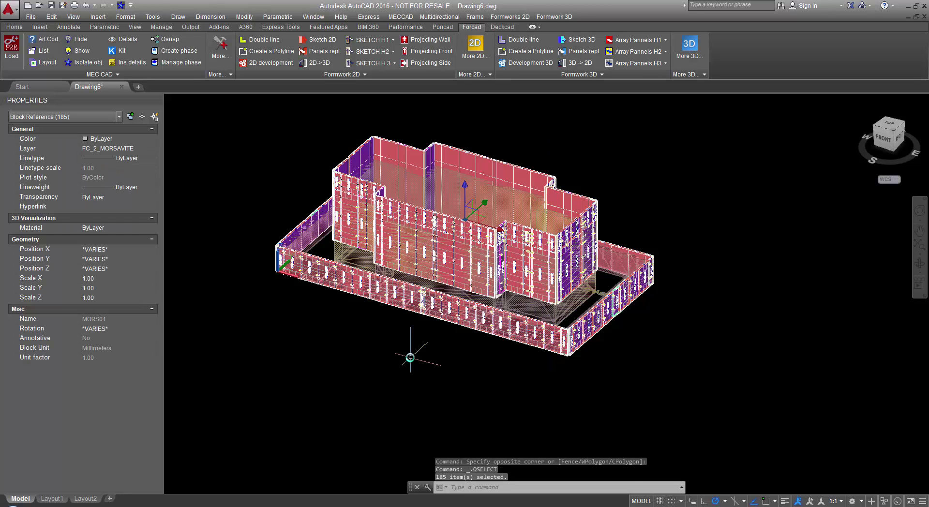
key(Delete)
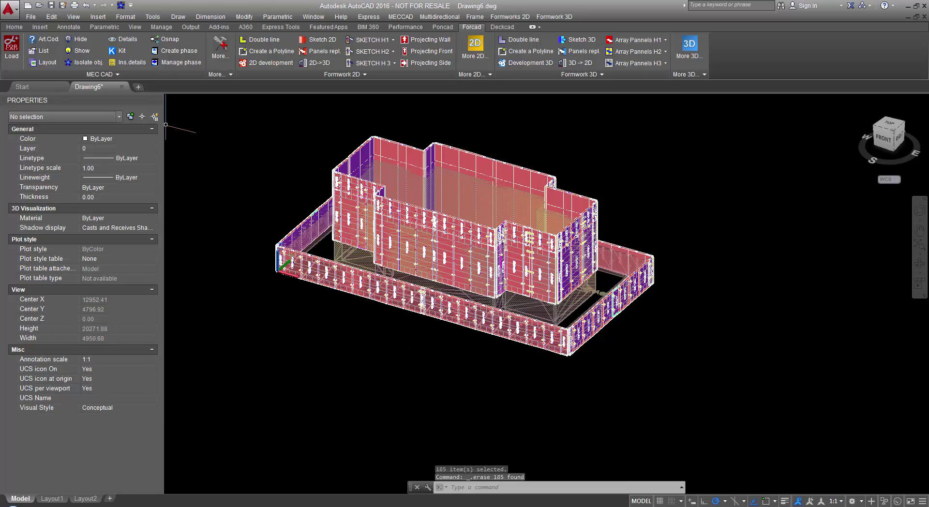
Step: Quick-select every object on layer FC_1_CLAMPS and erase the 100 clamps
click(742, 401)
click(233, 125)
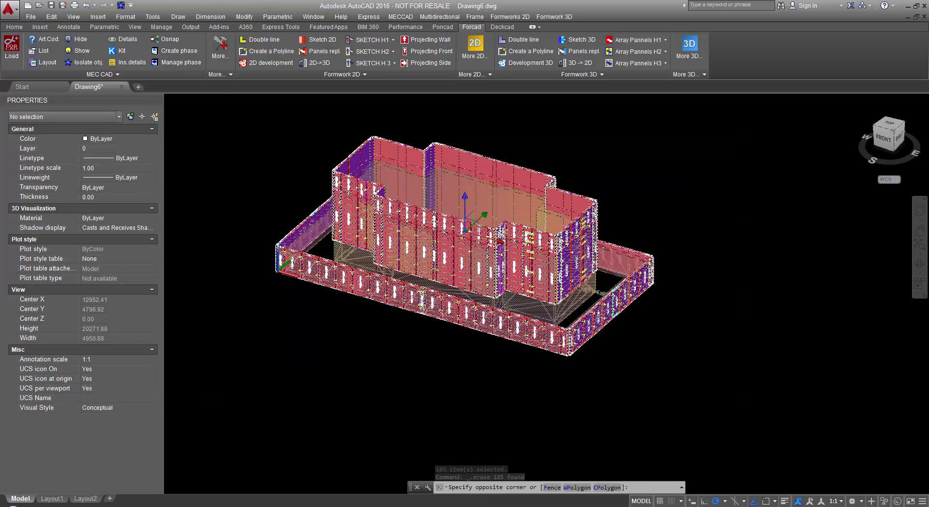
click(152, 118)
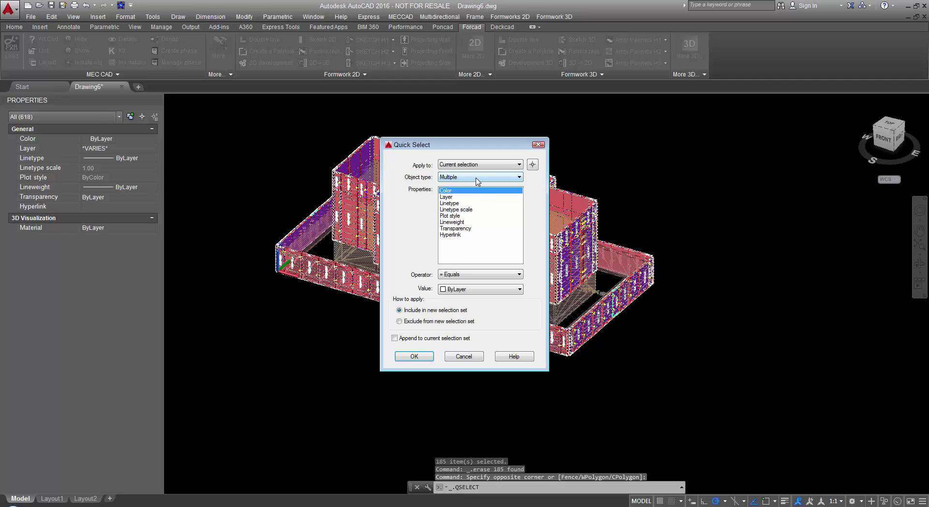
click(446, 197)
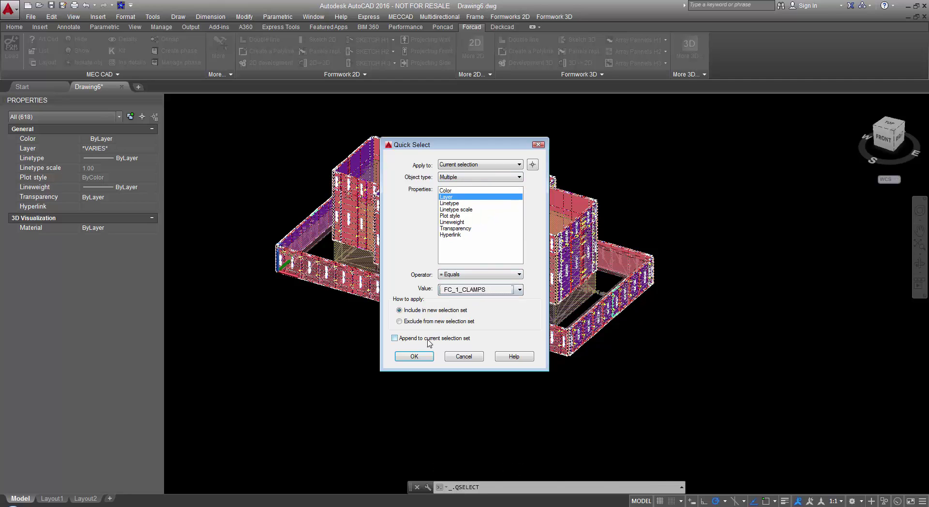
click(414, 357)
key(Delete)
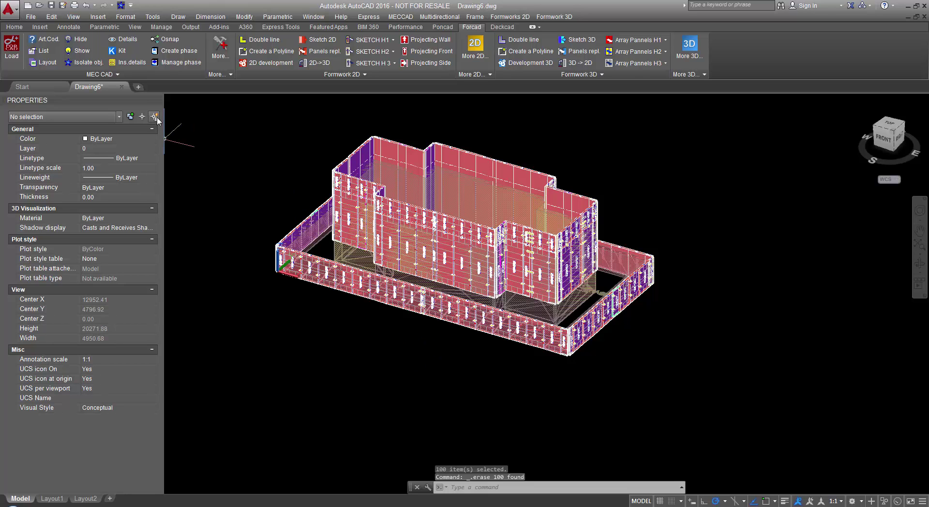
click(160, 100)
middle_drag(474, 339, 530, 390)
Step: Start Ins.Props and choose the PT03 adjustable prop 210/360
key(Escape)
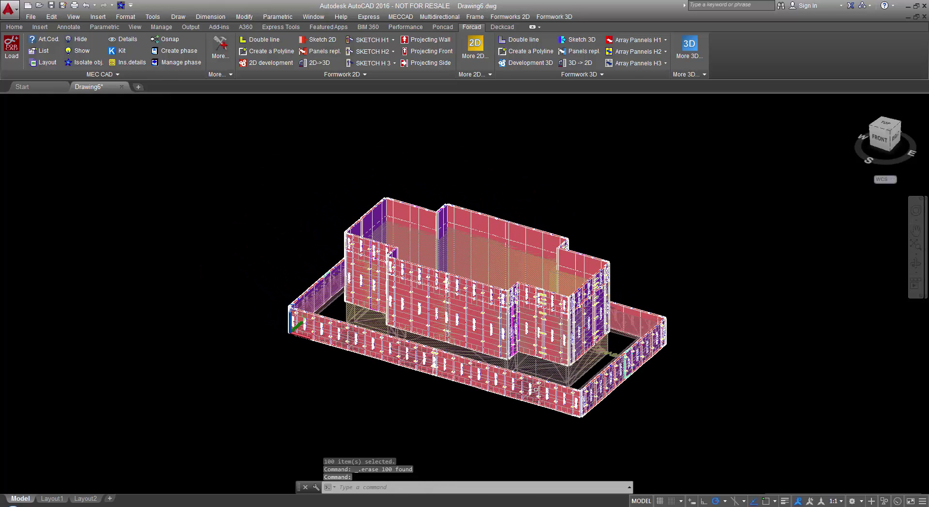
click(597, 75)
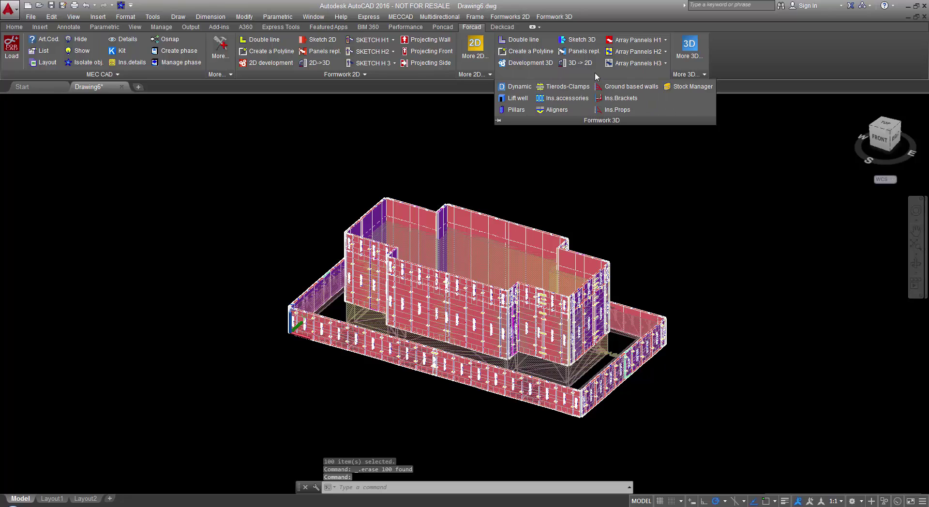
click(616, 109)
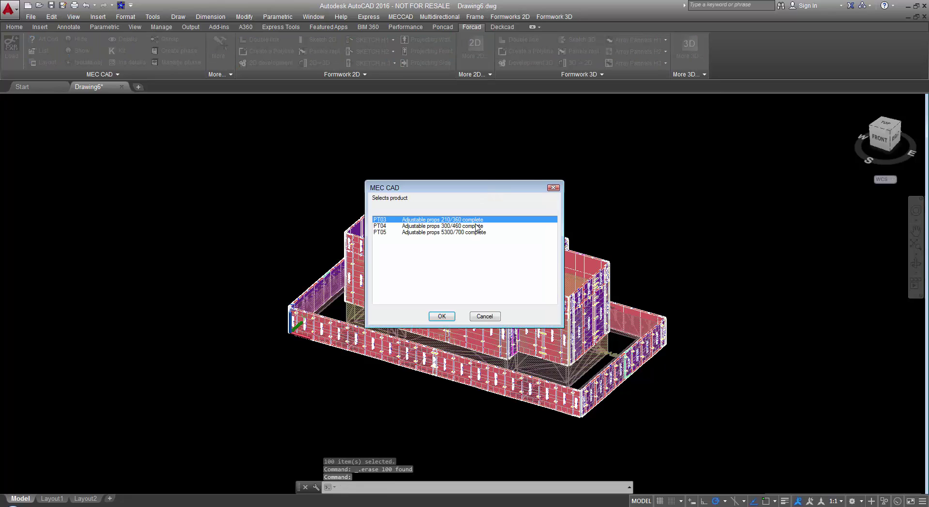
click(442, 316)
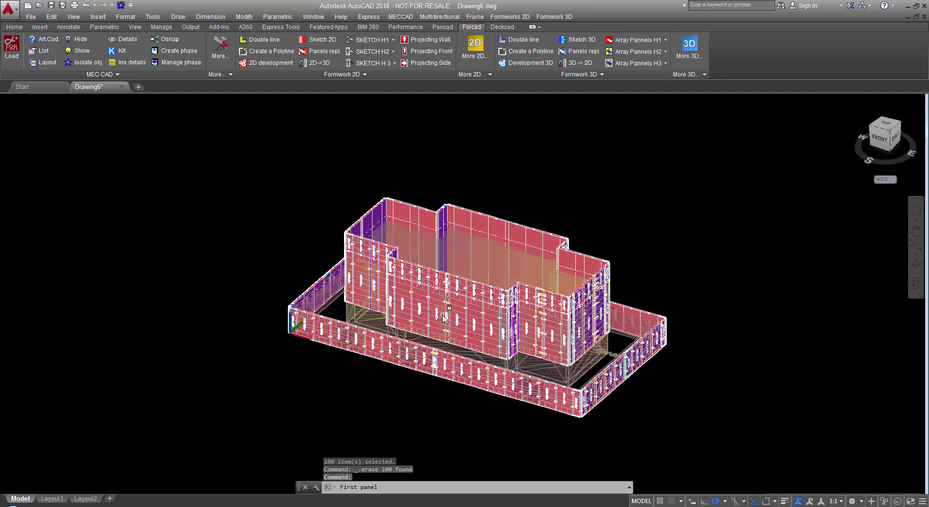
scroll(402, 305, up, 2)
scroll(412, 291, up, 2)
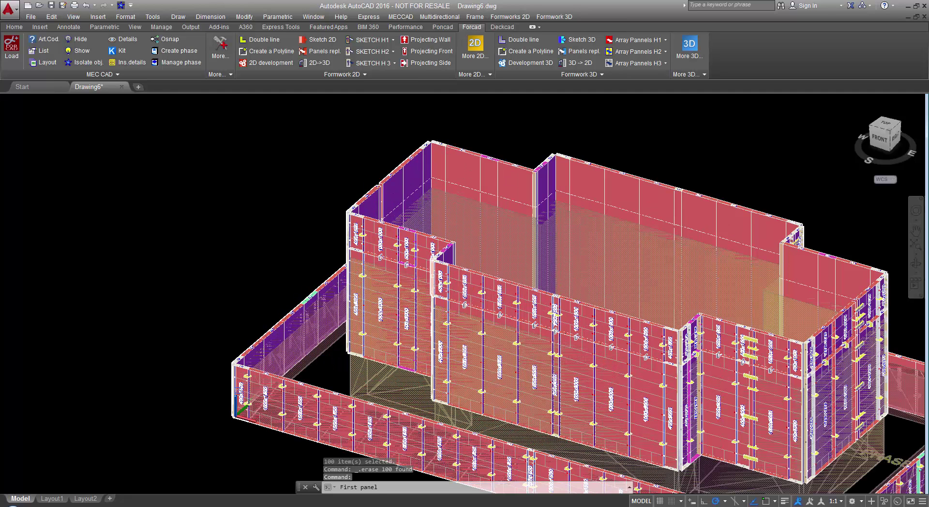
Step: Place PT03 props between pairs of formwork panels along the front and left walls
click(422, 277)
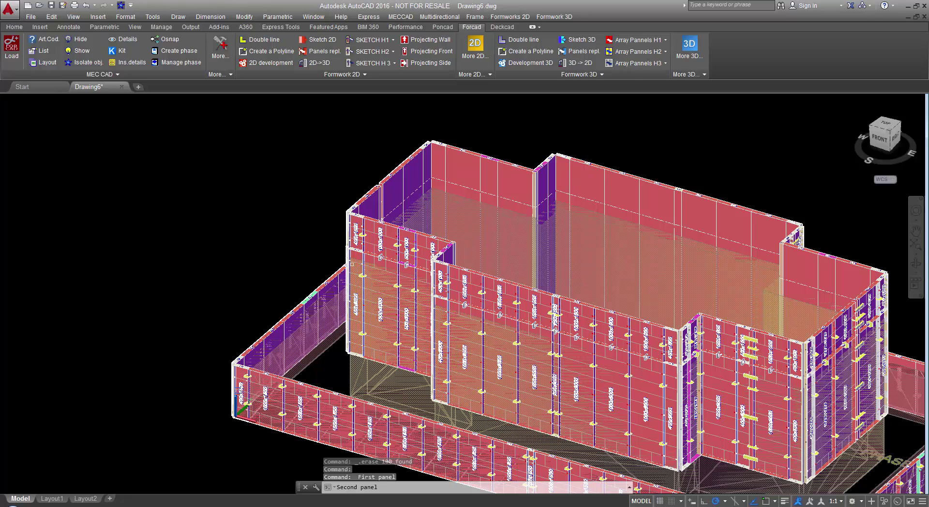
click(354, 262)
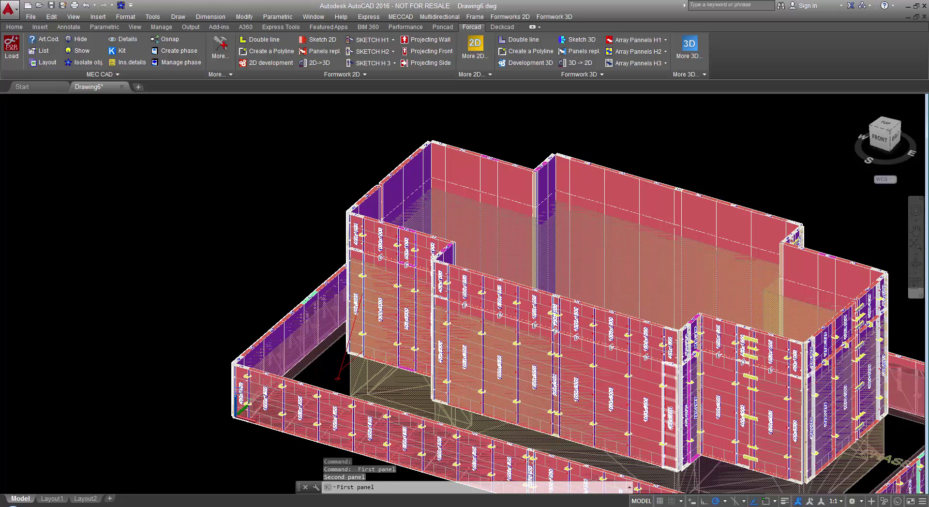
click(668, 374)
click(440, 311)
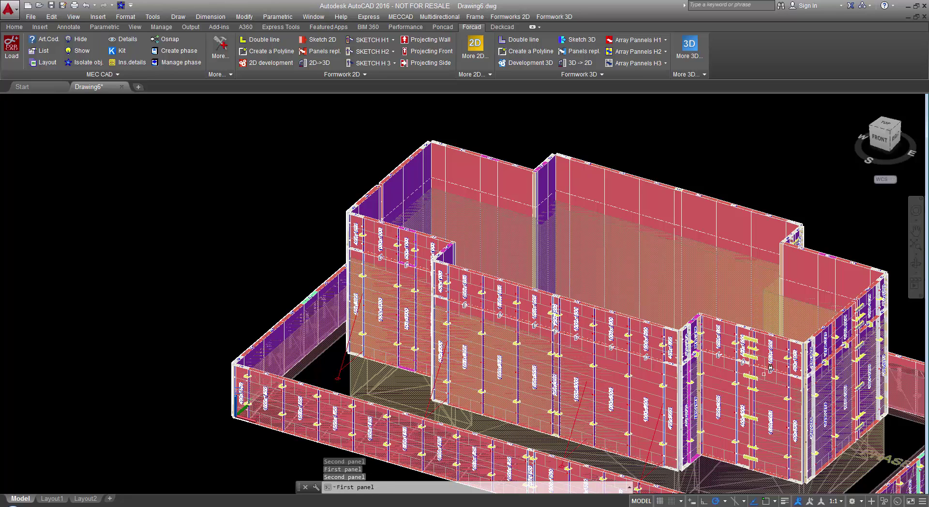
click(793, 387)
click(726, 369)
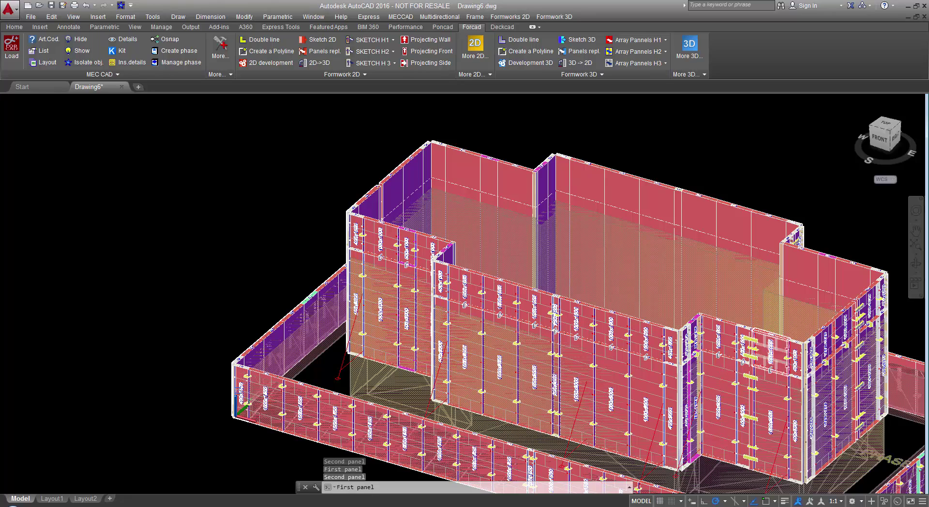
click(821, 378)
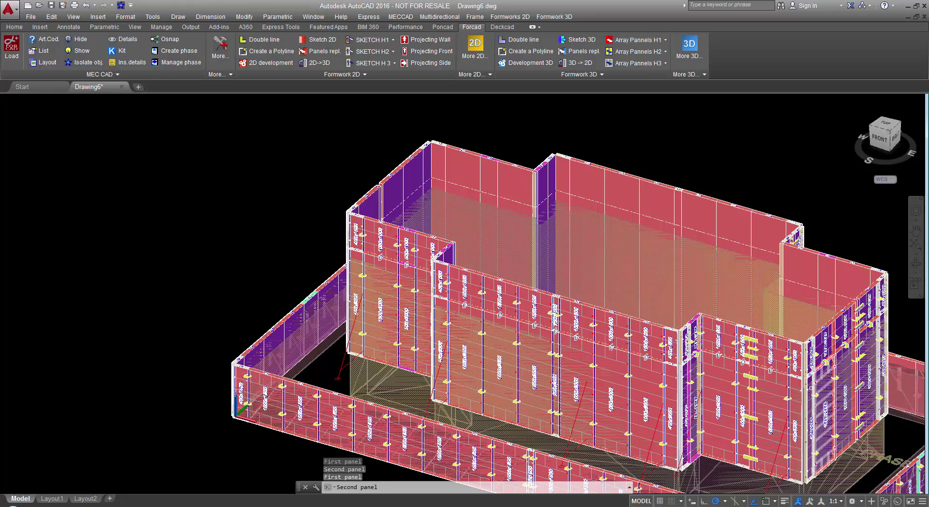
click(822, 411)
mouse_move(822, 411)
shift+middle_down()
mouse_move(545, 373)
mouse_move(639, 373)
shift+middle_up()
scroll(546, 373, down, 3)
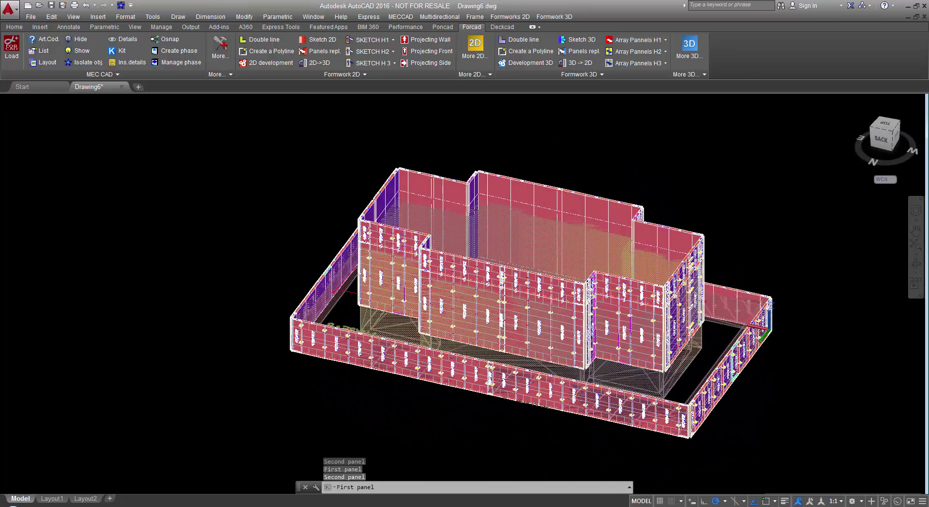
scroll(709, 283, up, 2)
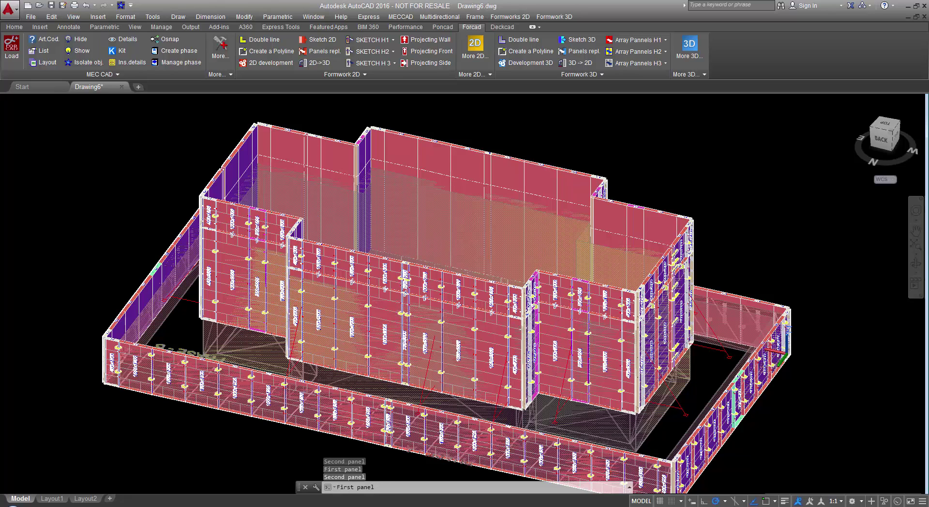
click(216, 242)
click(610, 435)
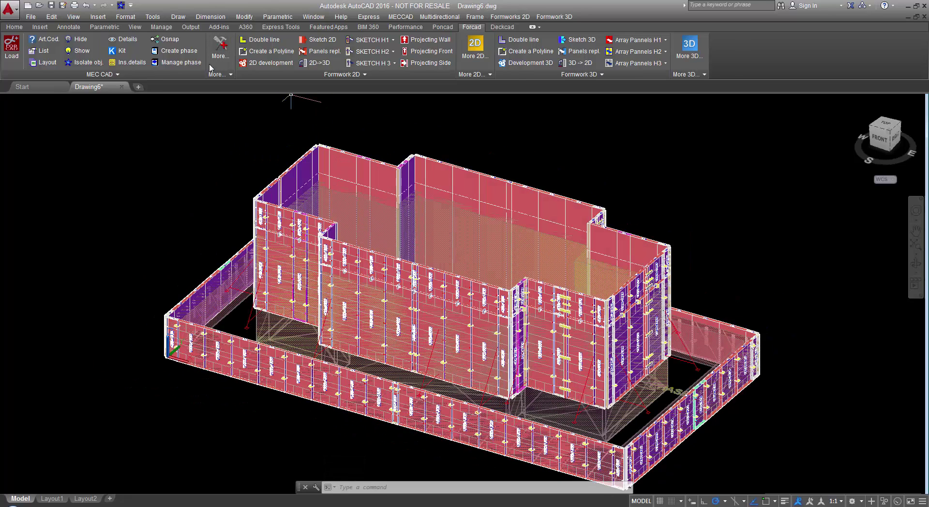
Step: Run Draw 3D details to generate the detailed formwork drawing Drawing6_3D
click(215, 73)
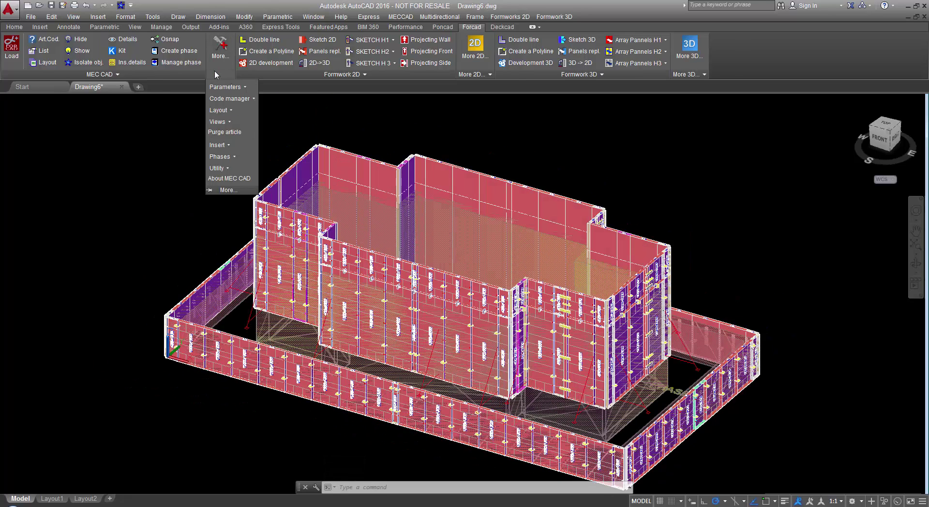
click(226, 122)
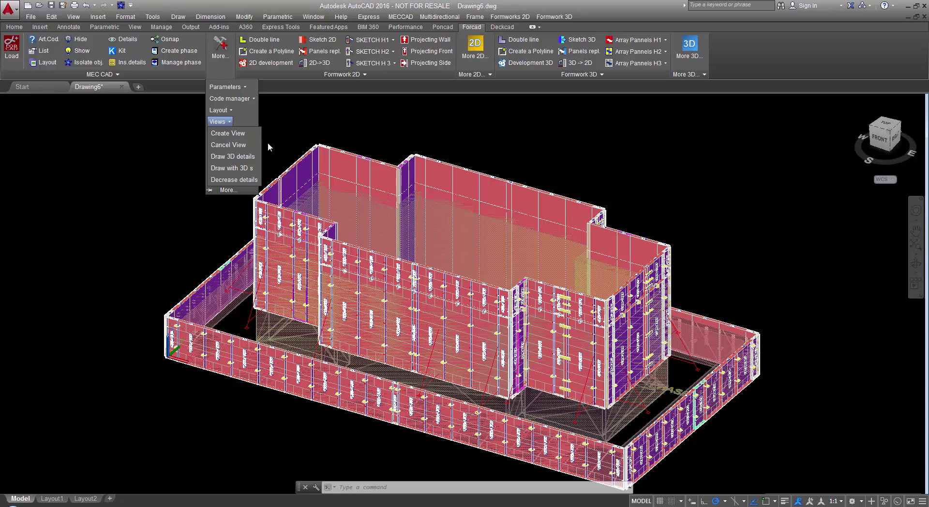
click(246, 156)
click(461, 274)
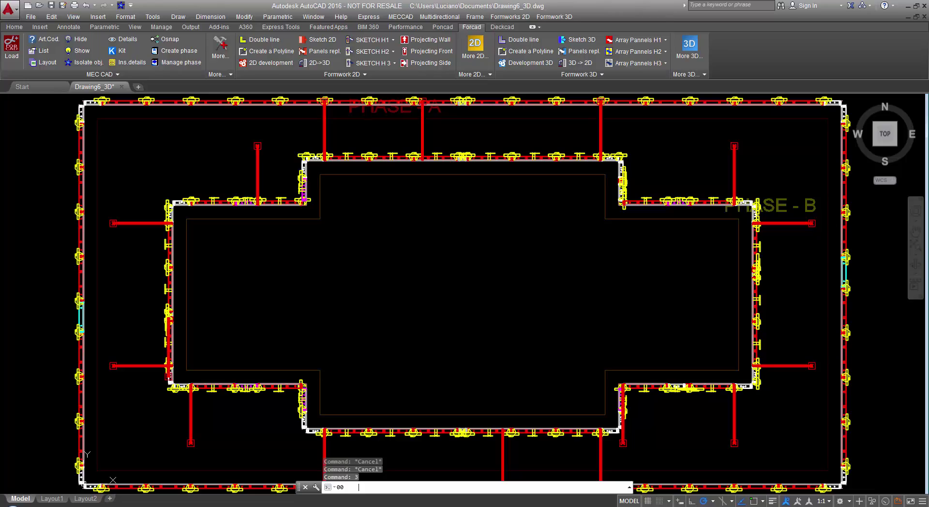
Step: Orbit the Drawing6_3D model to inspect the PHASE - B panels, clamps and PT03 props
key(Return)
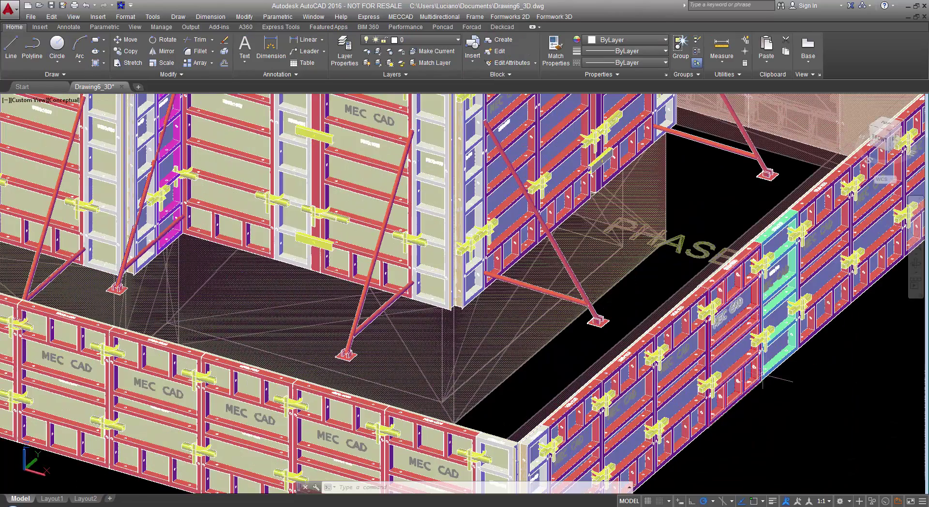
mouse_move(748, 380)
shift+middle_down()
mouse_move(761, 363)
mouse_move(721, 332)
shift+middle_up()
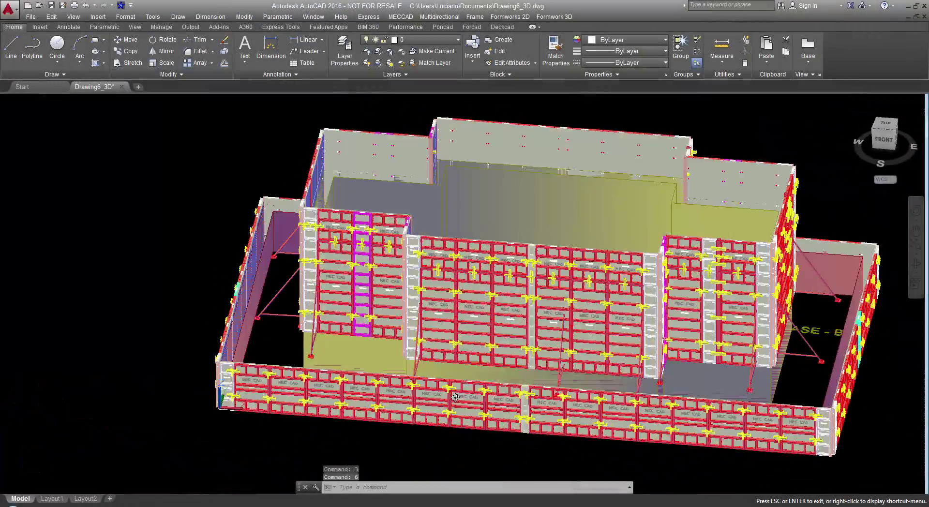
shift+middle_drag(455, 397, 710, 387)
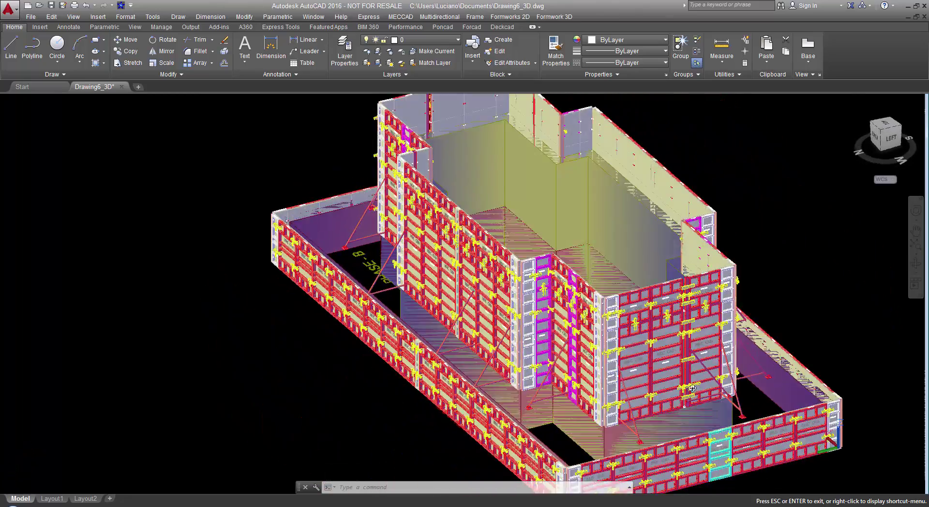